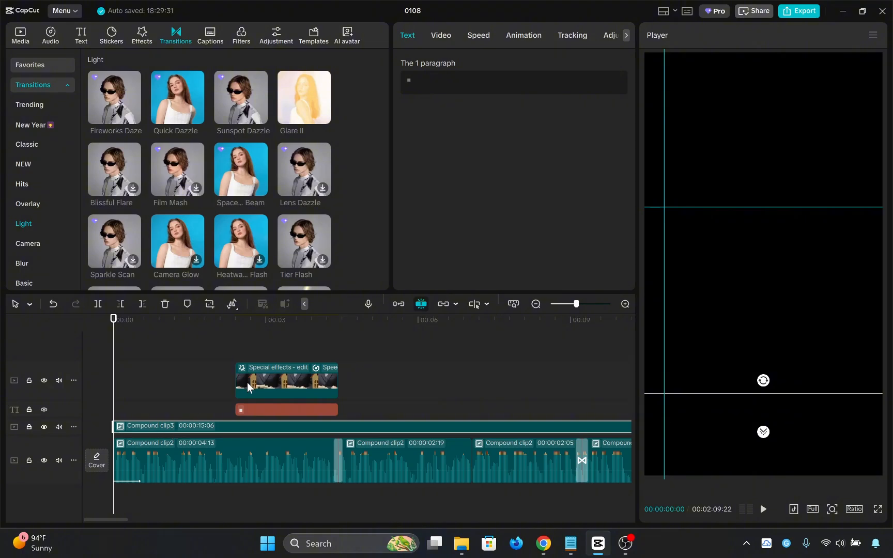
# - Generate English auto captions for the video and set the font of all captions to Segoe UI Bold
pyautogui.click(82, 35)
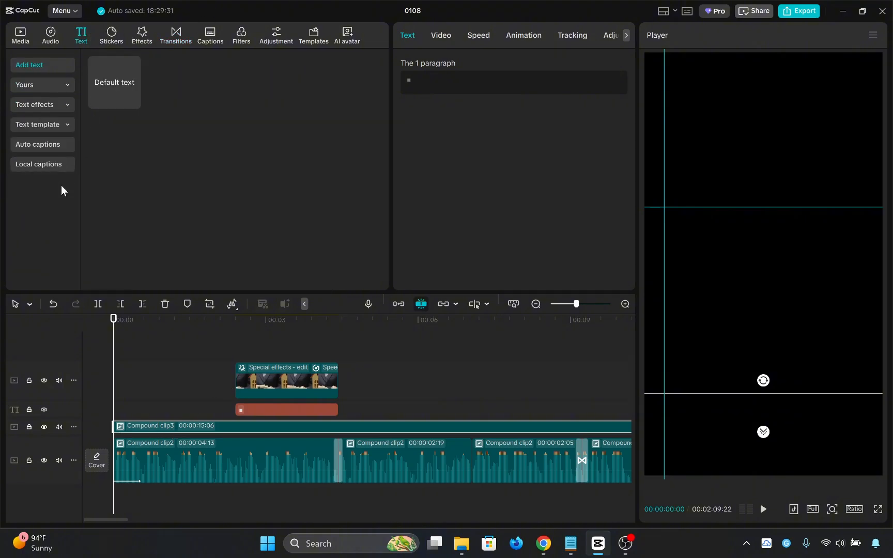
pyautogui.click(42, 146)
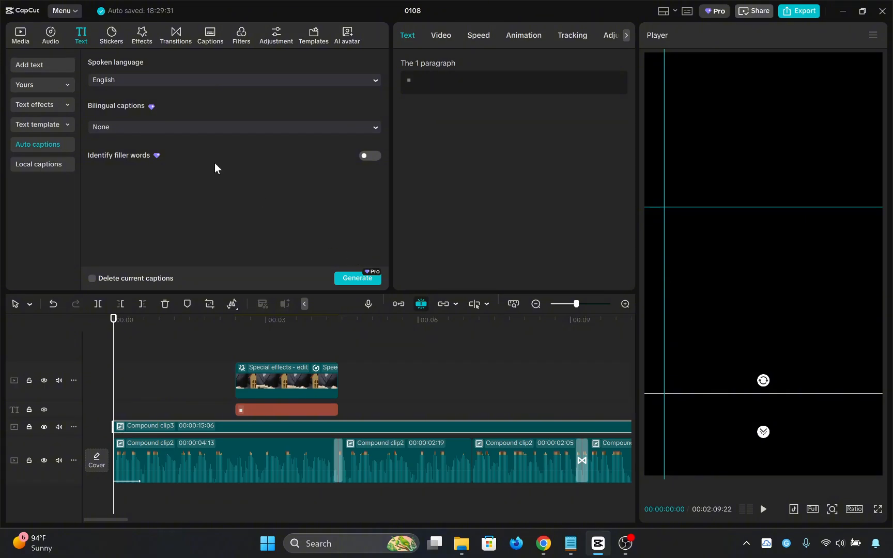
pyautogui.click(362, 282)
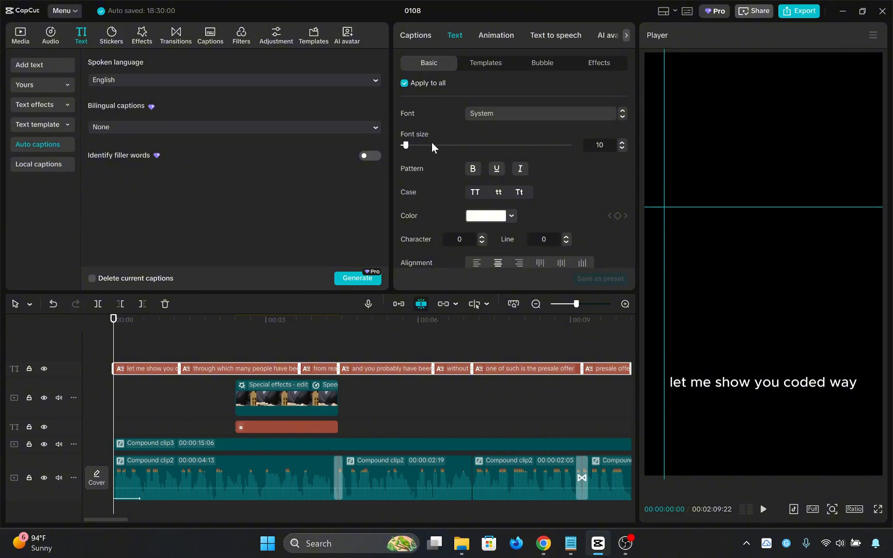
pyautogui.click(529, 115)
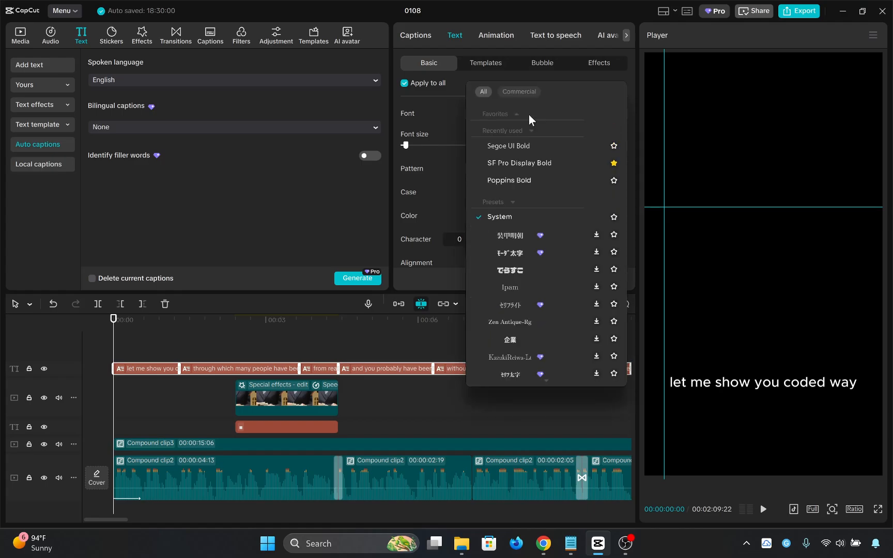
pyautogui.click(533, 146)
# - Enable the shadow on all captions with its preset opacity, blurriness and distance
pyautogui.scroll(-10, 517, 203)
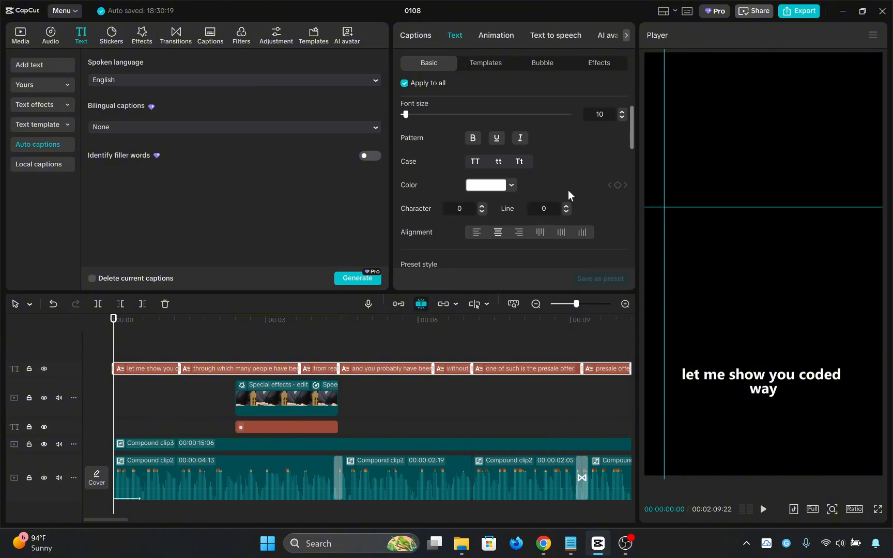
pyautogui.scroll(6, 432, 194)
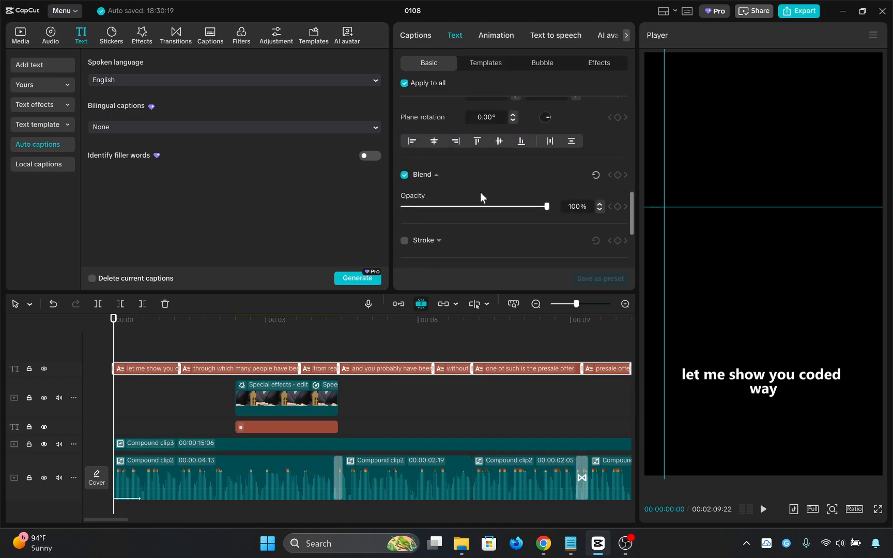
pyautogui.scroll(-6, 460, 183)
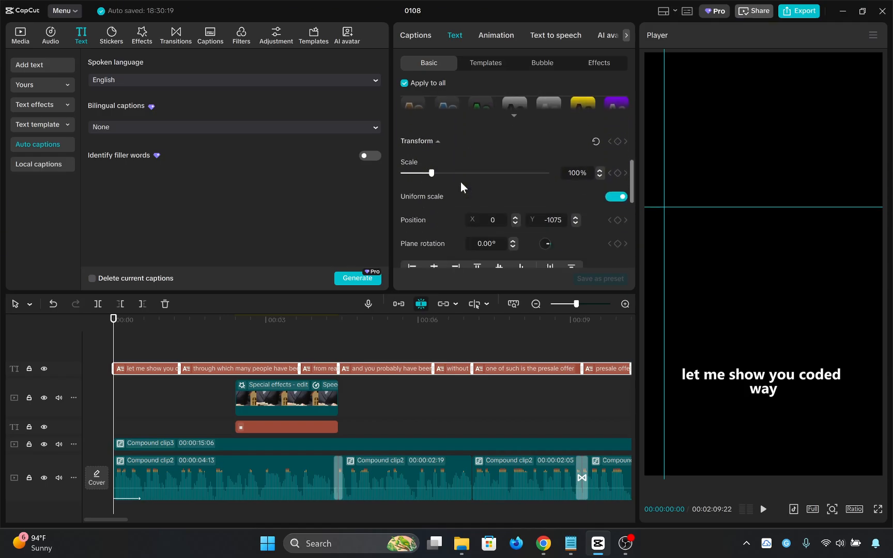
pyautogui.scroll(4, 460, 183)
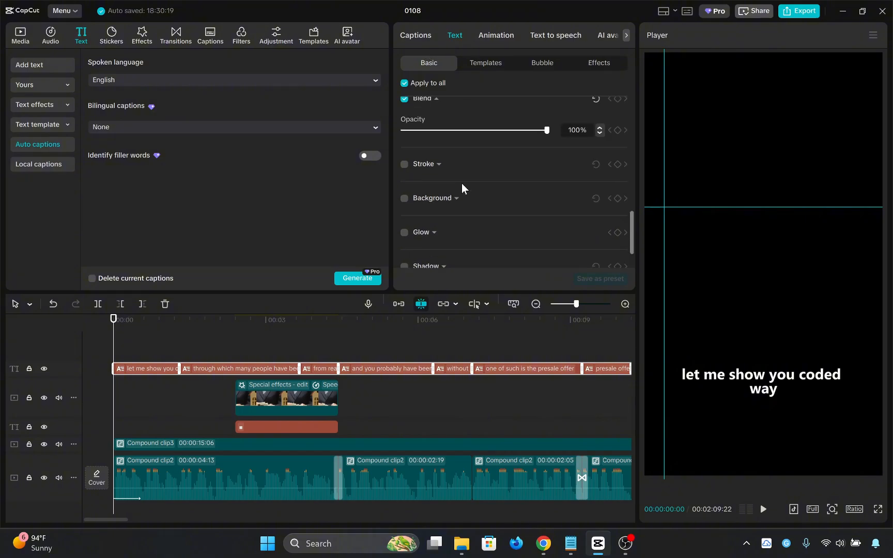
pyautogui.scroll(-3, 461, 183)
pyautogui.scroll(-1, 449, 197)
pyautogui.click(443, 215)
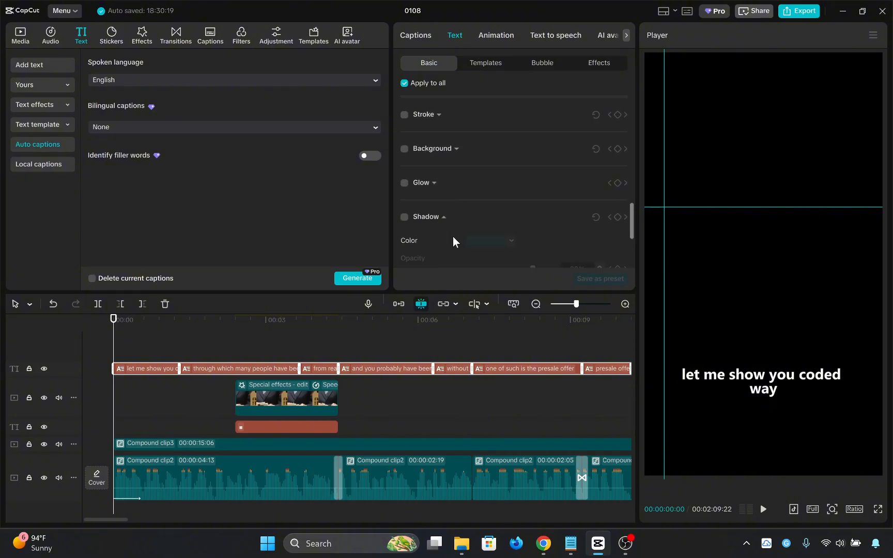
pyautogui.scroll(-4, 485, 222)
pyautogui.scroll(3, 426, 154)
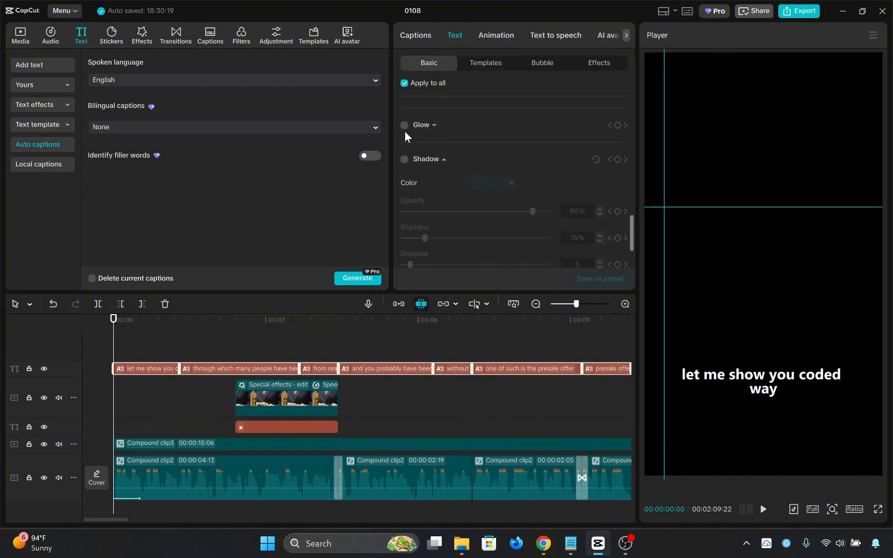
pyautogui.click(404, 159)
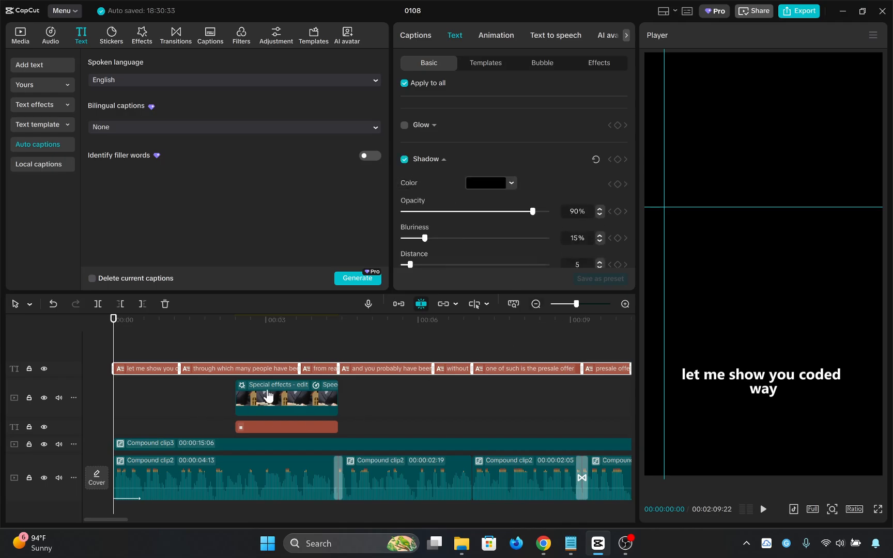
# - Preview a caption over the speaker near the start and set the shadow color to dark grey 525151
pyautogui.click(124, 350)
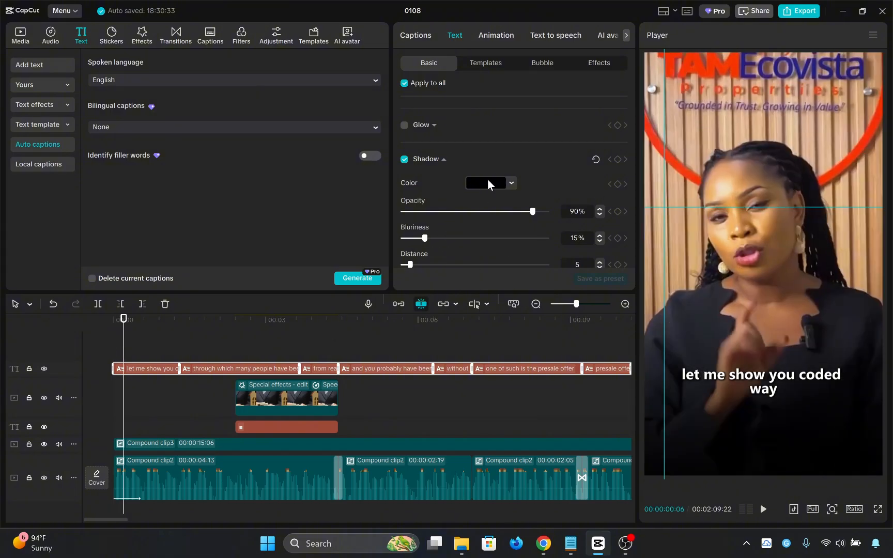
pyautogui.click(488, 183)
pyautogui.moveTo(439, 270)
pyautogui.mouseDown()
pyautogui.moveTo(440, 234)
pyautogui.moveTo(447, 257)
pyautogui.moveTo(438, 252)
pyautogui.mouseUp()
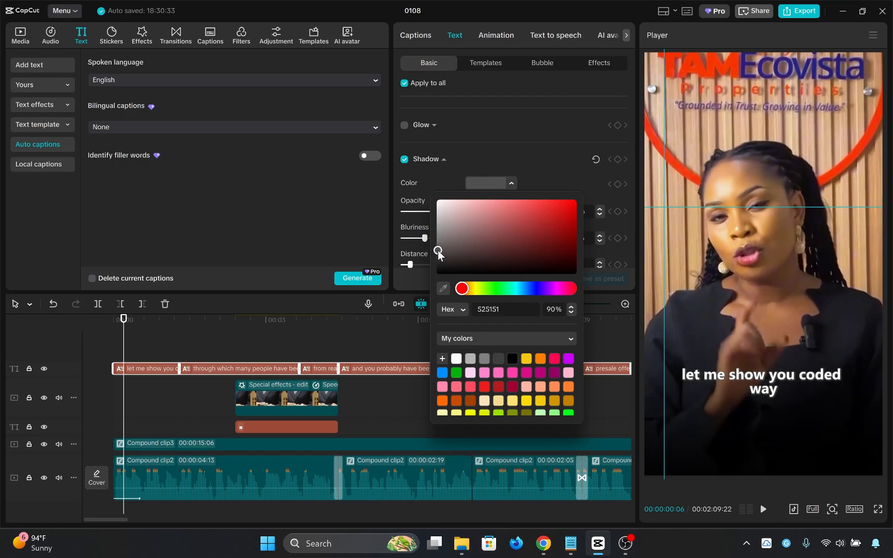
pyautogui.click(446, 162)
pyautogui.click(448, 216)
pyautogui.scroll(-3, 521, 136)
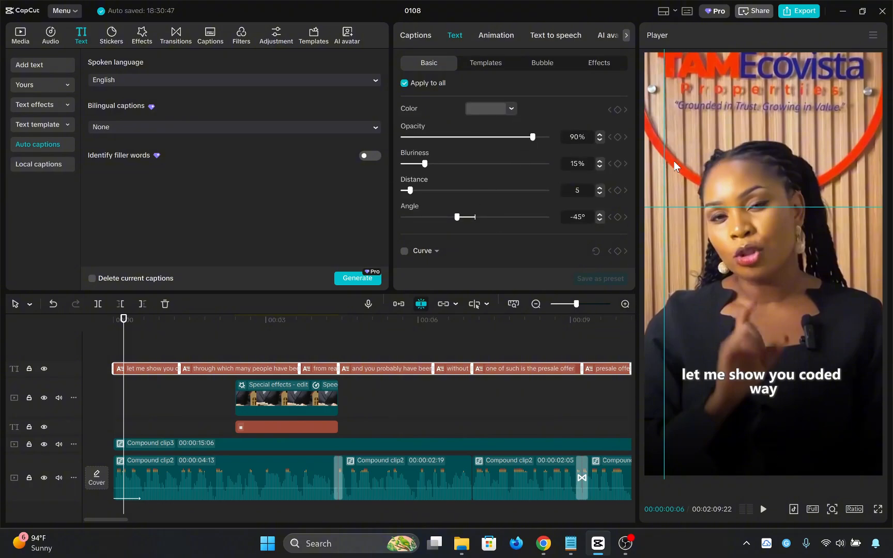
# - Try several caption animations on all captions, including the purple-highlight style, Zoom In, the word-by-word and line-by-line styles, and Wiggly Leaps
pyautogui.scroll(6, 594, 202)
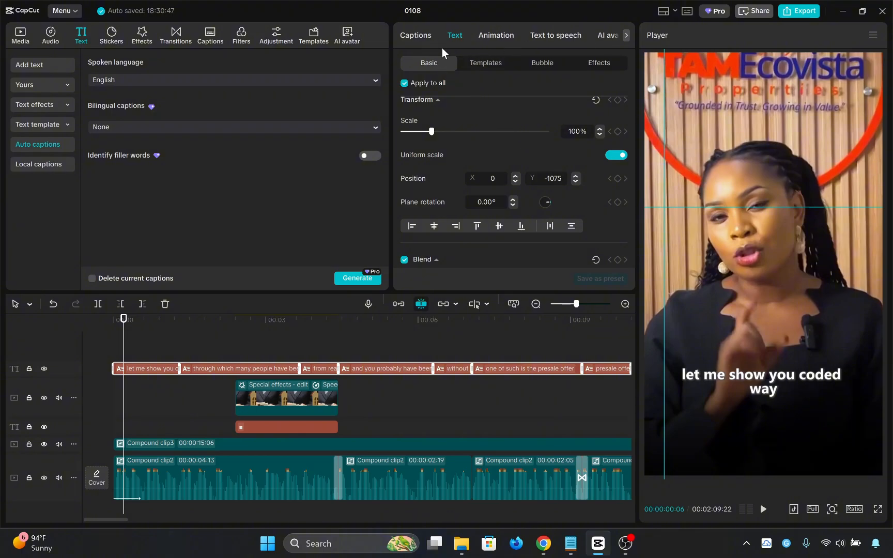
pyautogui.click(481, 37)
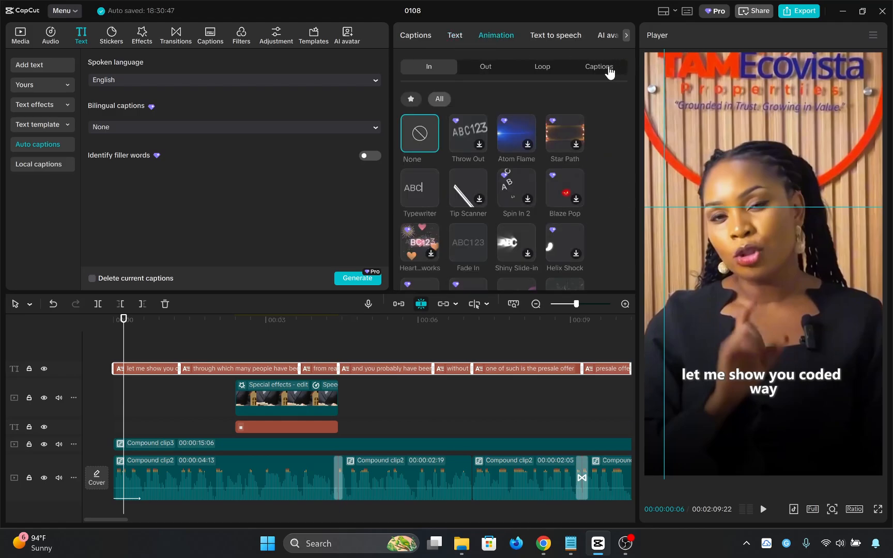
pyautogui.click(609, 69)
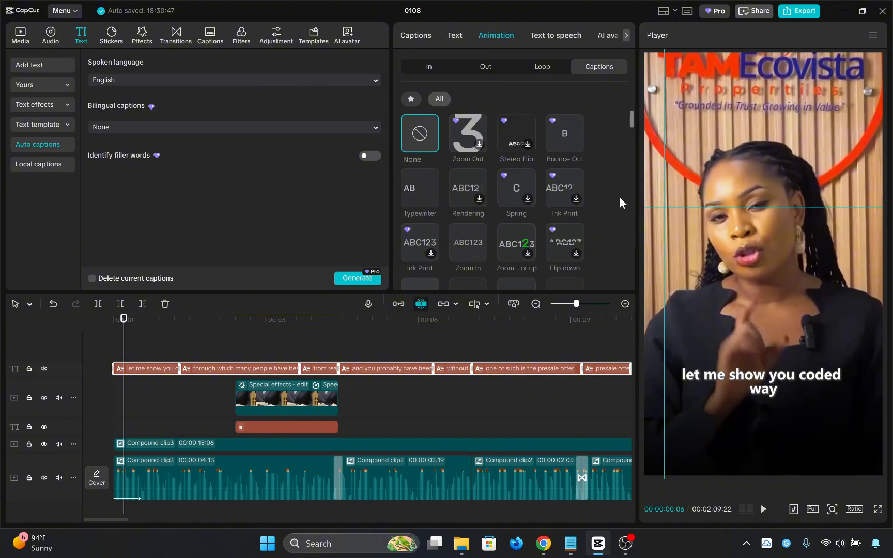
pyautogui.scroll(-2, 532, 262)
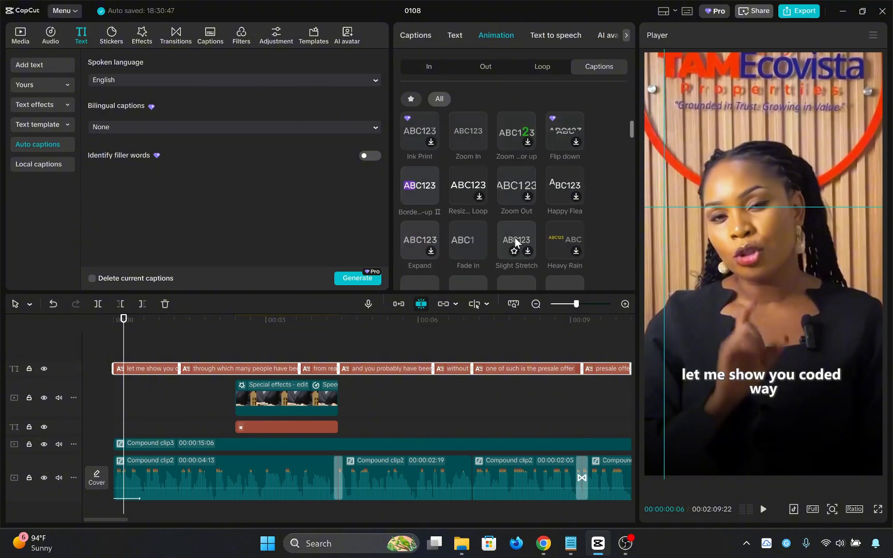
pyautogui.click(406, 186)
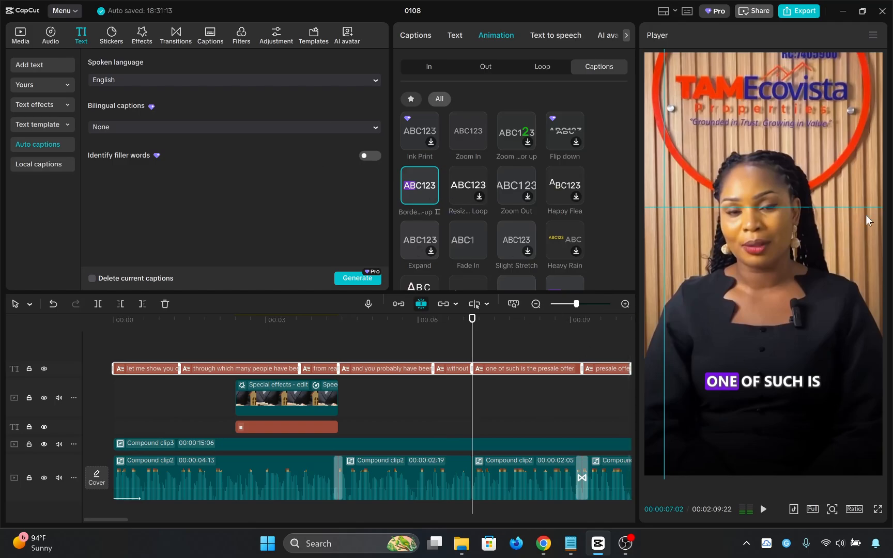
pyautogui.click(463, 132)
pyautogui.scroll(-5, 472, 176)
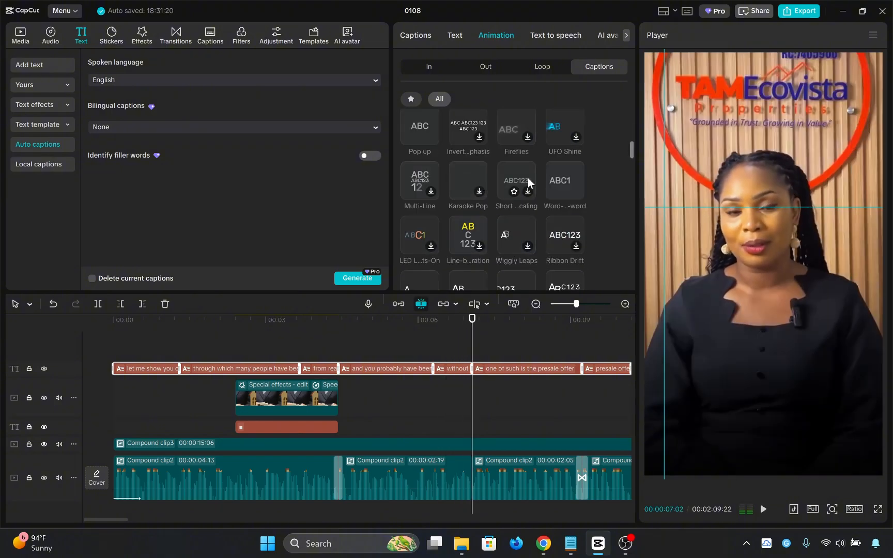
pyautogui.click(562, 183)
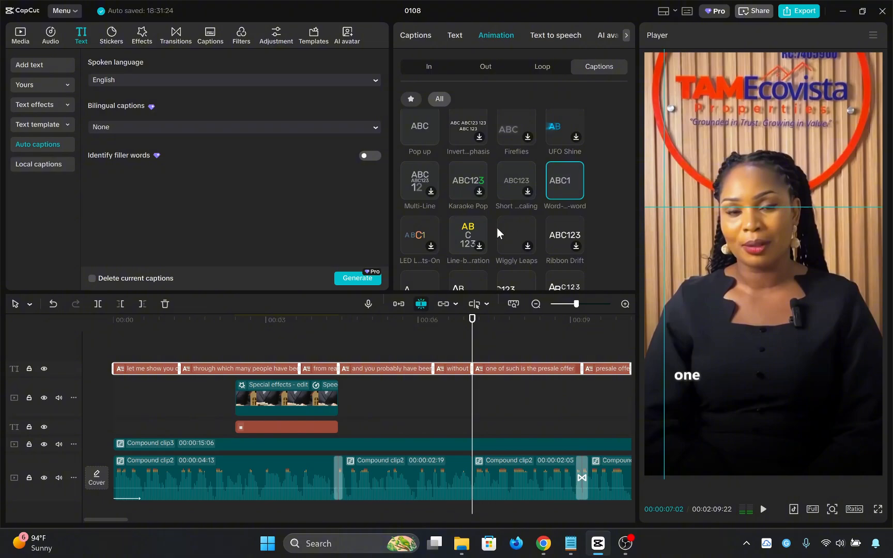
pyautogui.scroll(-2, 491, 181)
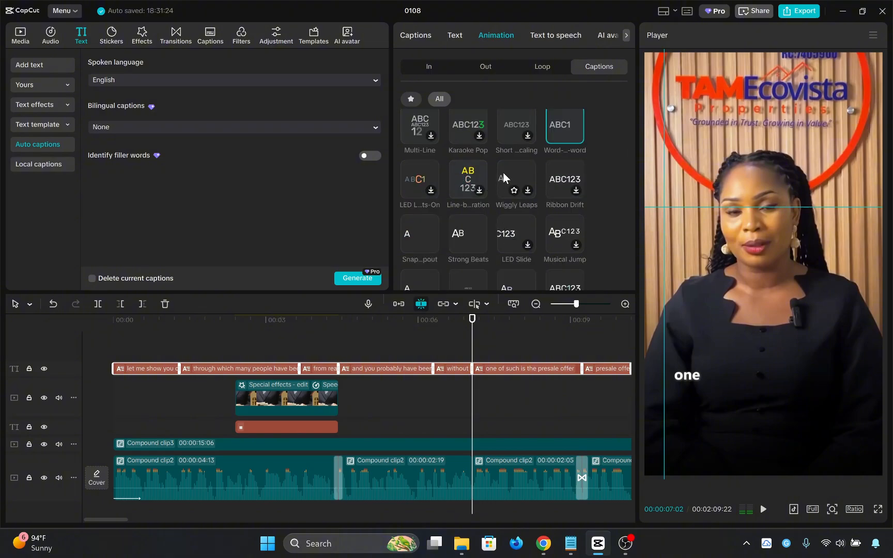
pyautogui.click(470, 169)
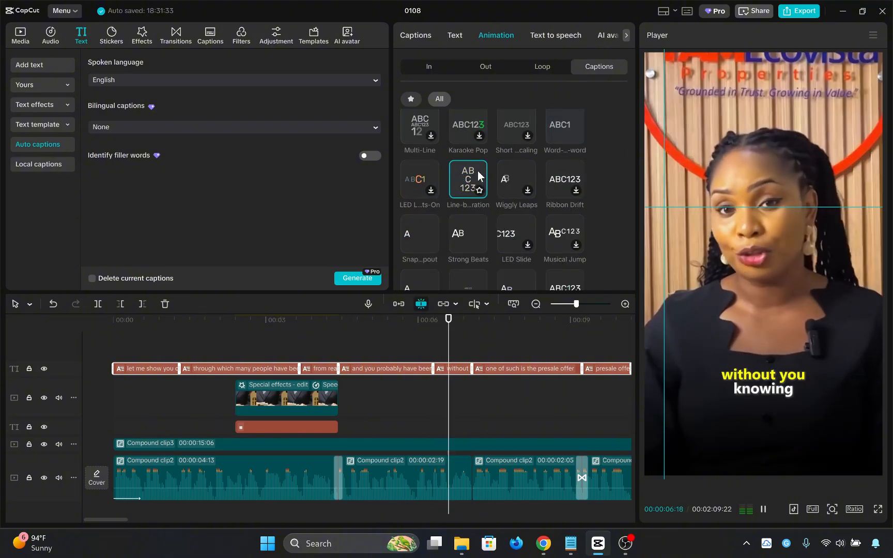
pyautogui.click(516, 180)
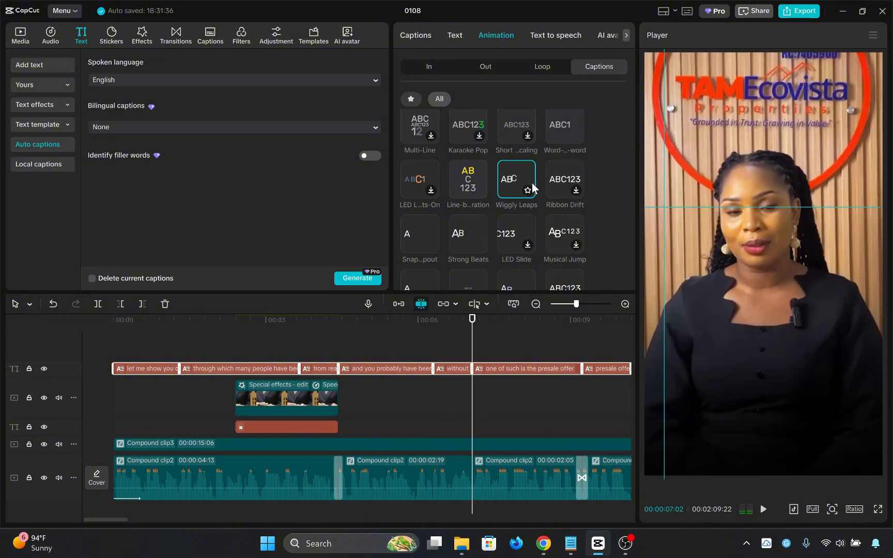
pyautogui.scroll(-5, 535, 188)
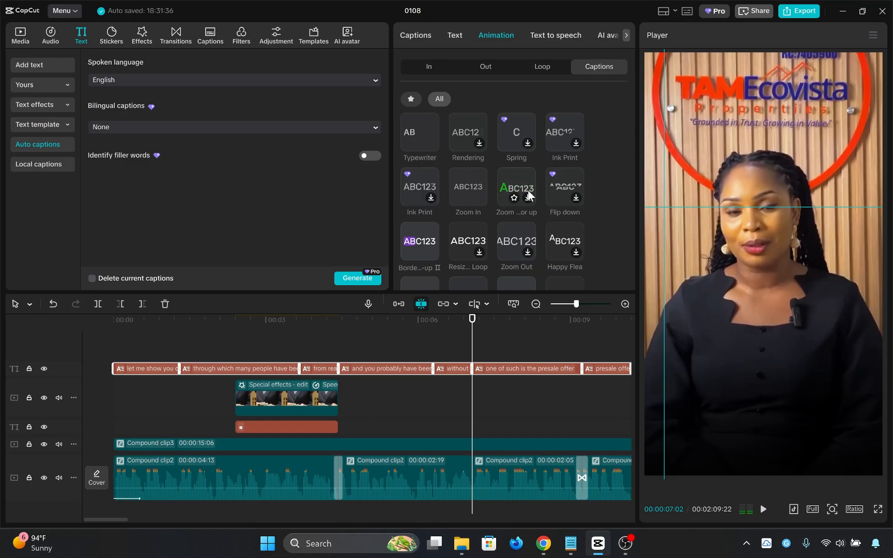
pyautogui.scroll(2, 497, 131)
# - Compare the favorite caption animations Color Bounce, Stamp Down and Flat Popout, and apply Bounce Out to all captions
pyautogui.click(411, 98)
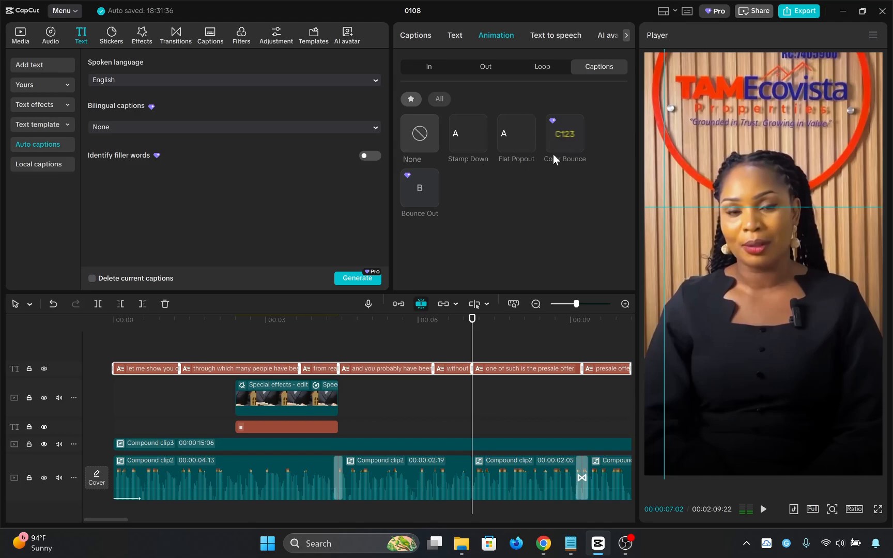
pyautogui.click(561, 137)
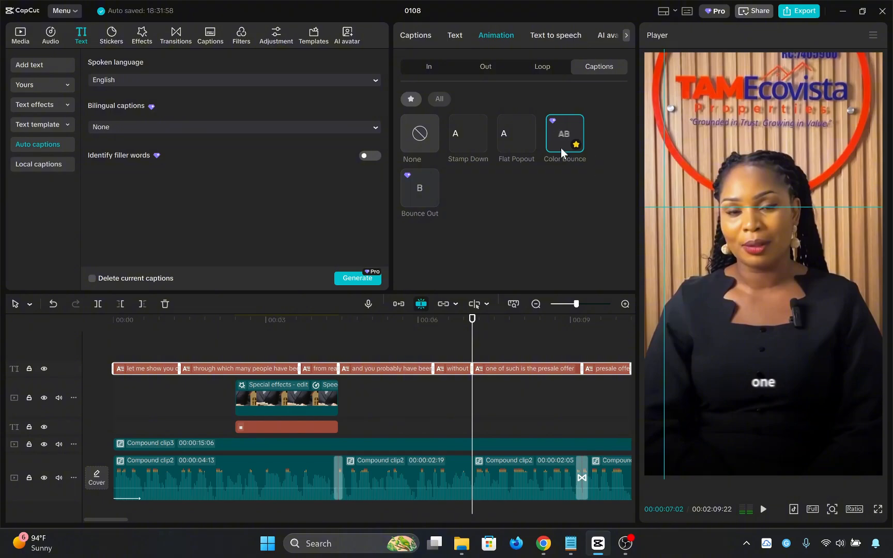
pyautogui.click(405, 184)
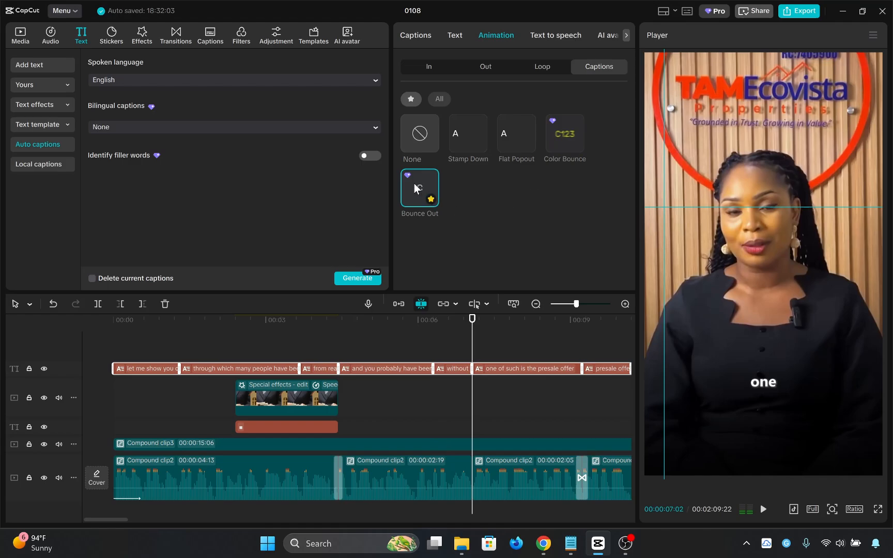
pyautogui.click(484, 129)
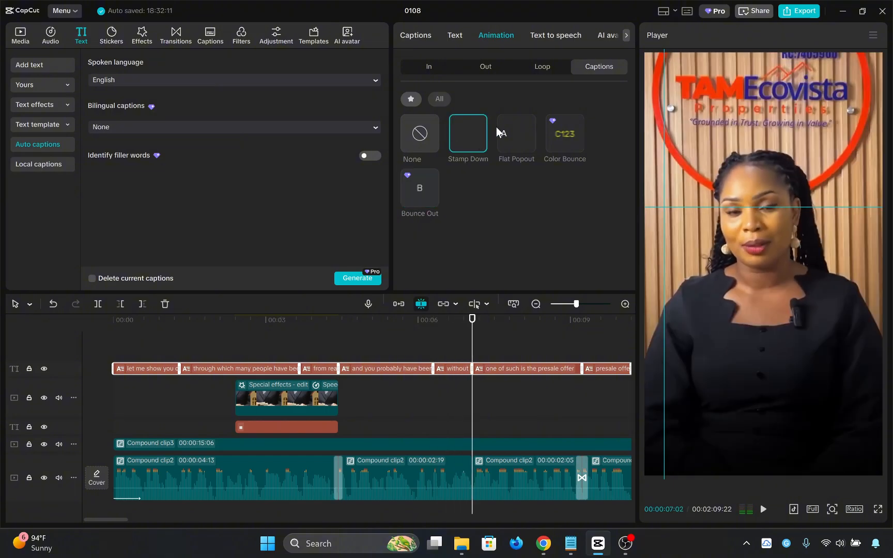
pyautogui.click(516, 133)
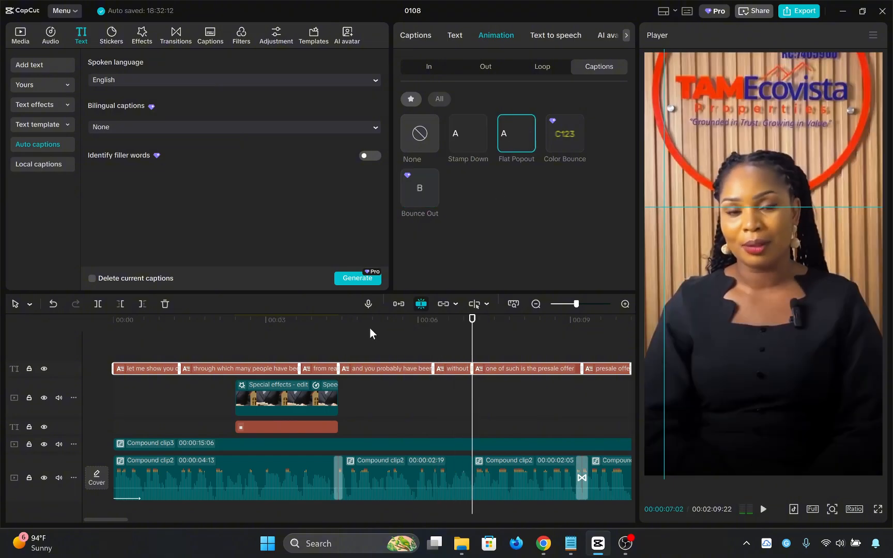
pyautogui.click(409, 193)
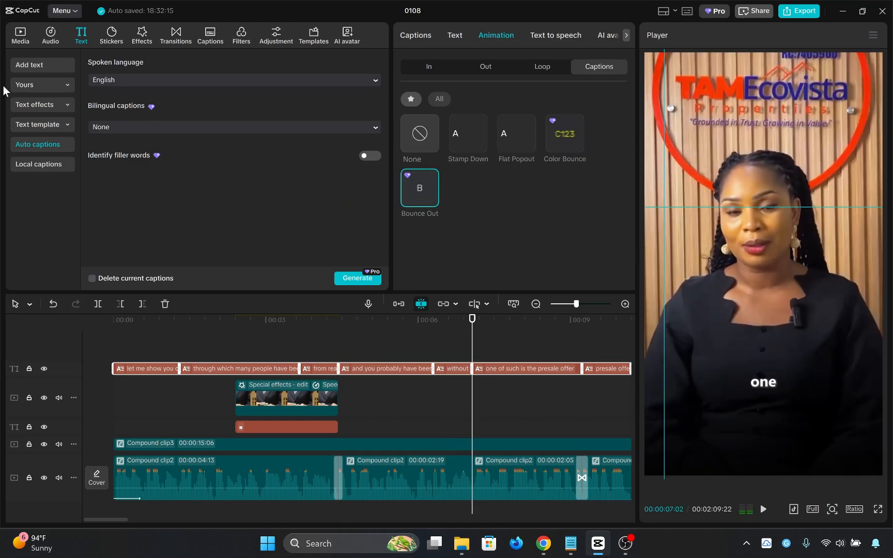
# - Set the font size of all captions to 17 and change their case to all uppercase
pyautogui.click(456, 35)
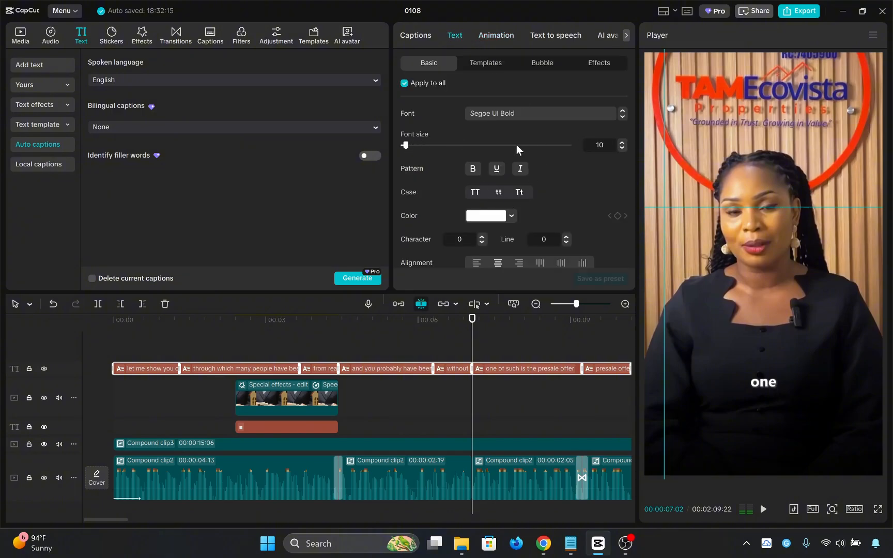
pyautogui.moveTo(407, 145); pyautogui.dragTo(410, 145)
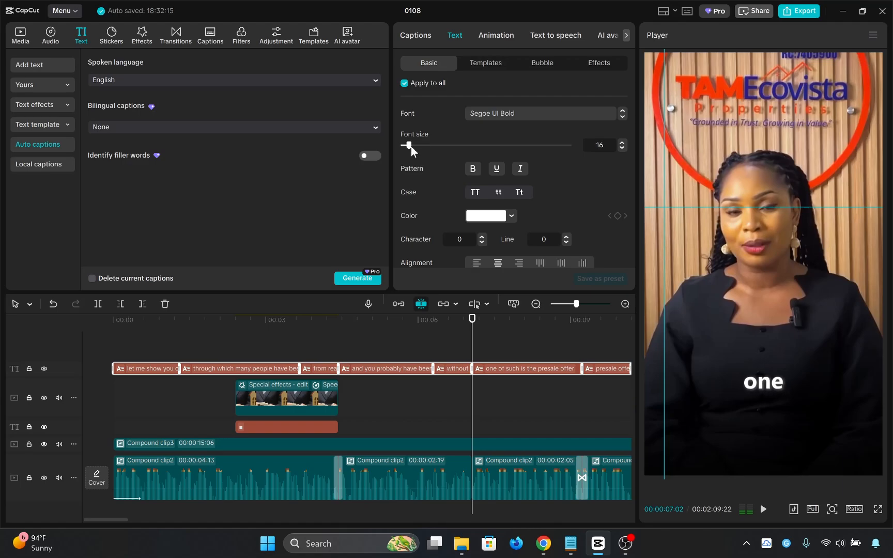
pyautogui.moveTo(410, 147); pyautogui.dragTo(411, 147)
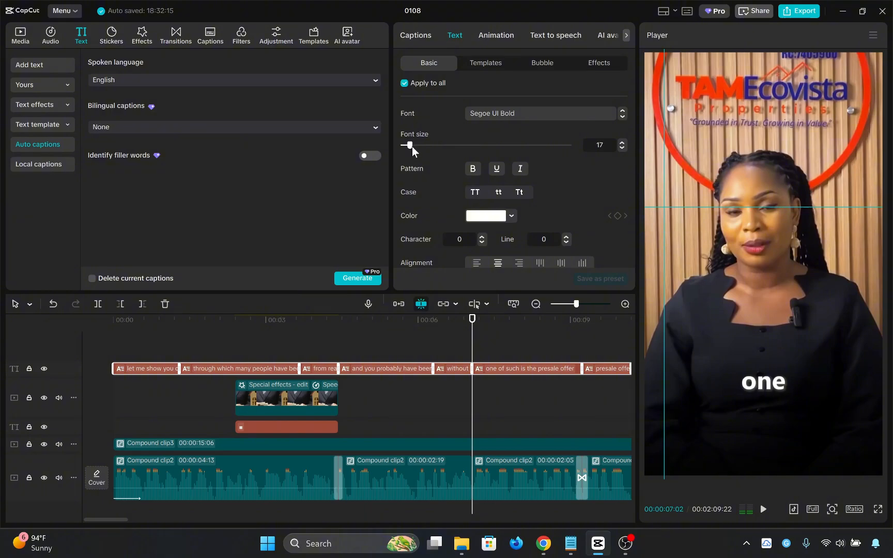
pyautogui.click(474, 193)
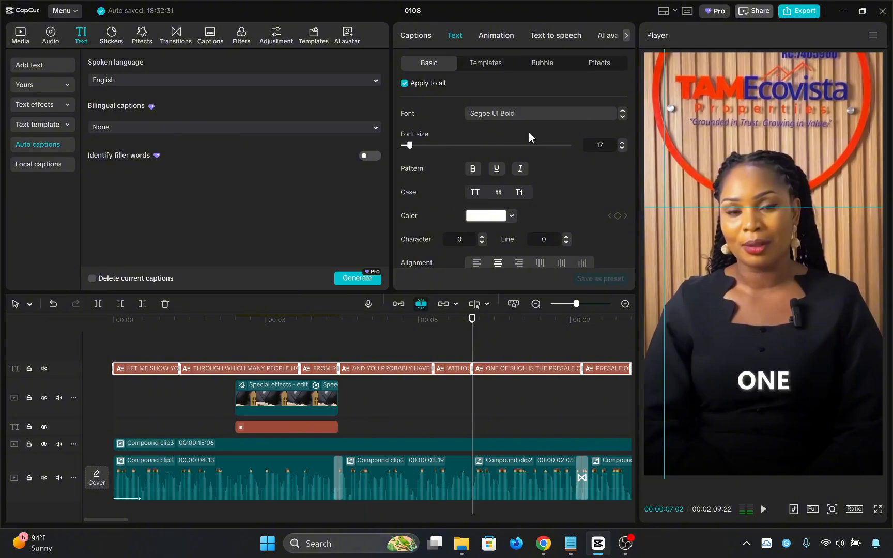
# - Set the font size of all captions to 15
pyautogui.click(622, 149)
pyautogui.click(623, 149)
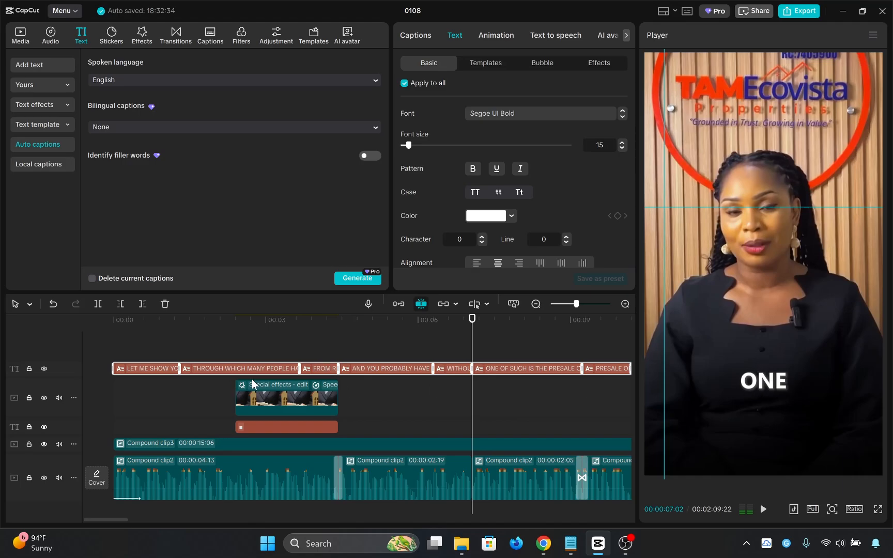
pyautogui.click(468, 370)
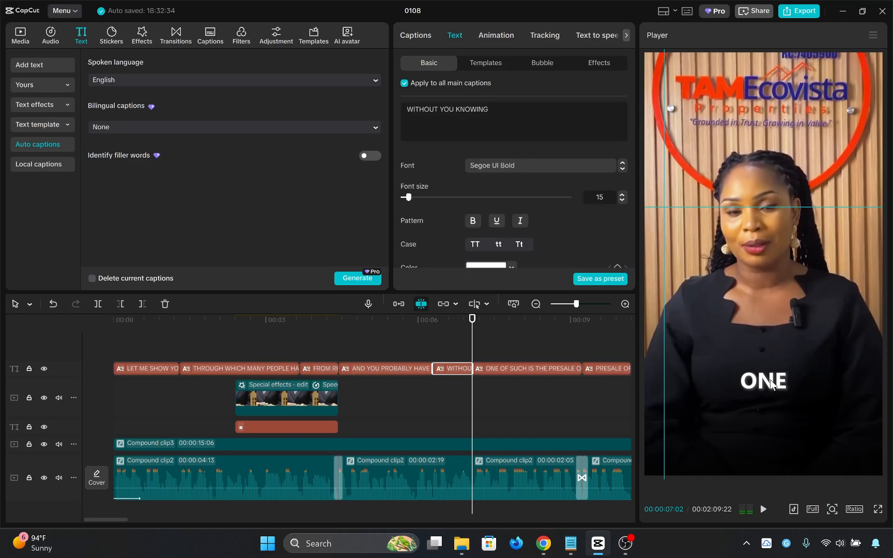
# - Check the resized captions over the B-roll clip, at the start of the video and on the second caption
pyautogui.click(297, 335)
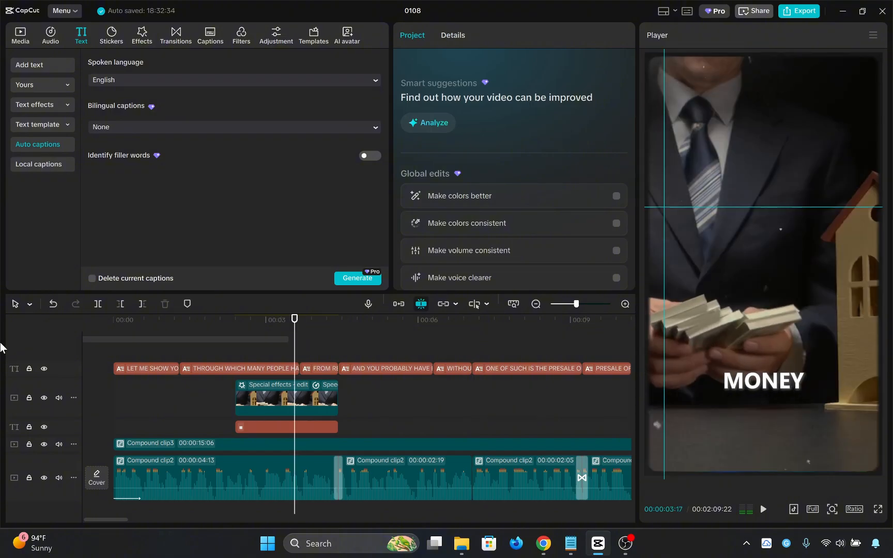
pyautogui.click(227, 341)
pyautogui.click(108, 343)
pyautogui.click(174, 366)
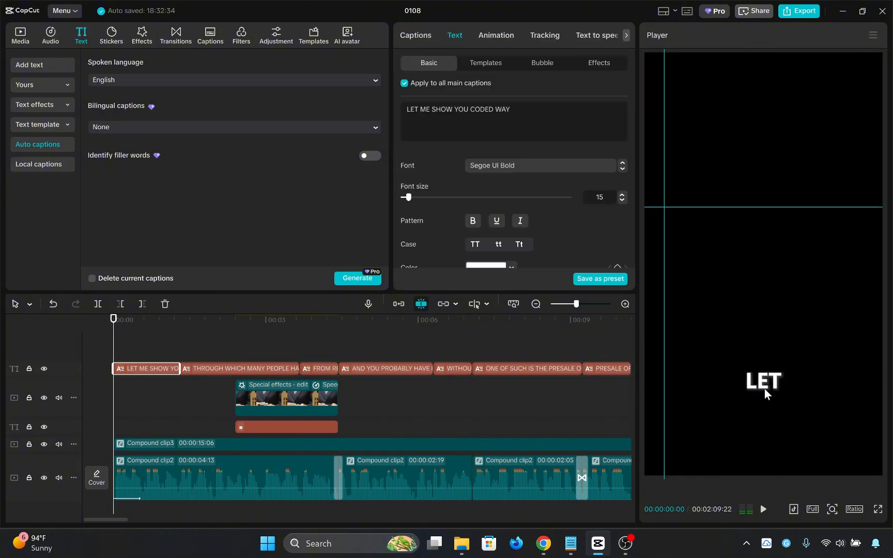
pyautogui.scroll(-1, 362, 379)
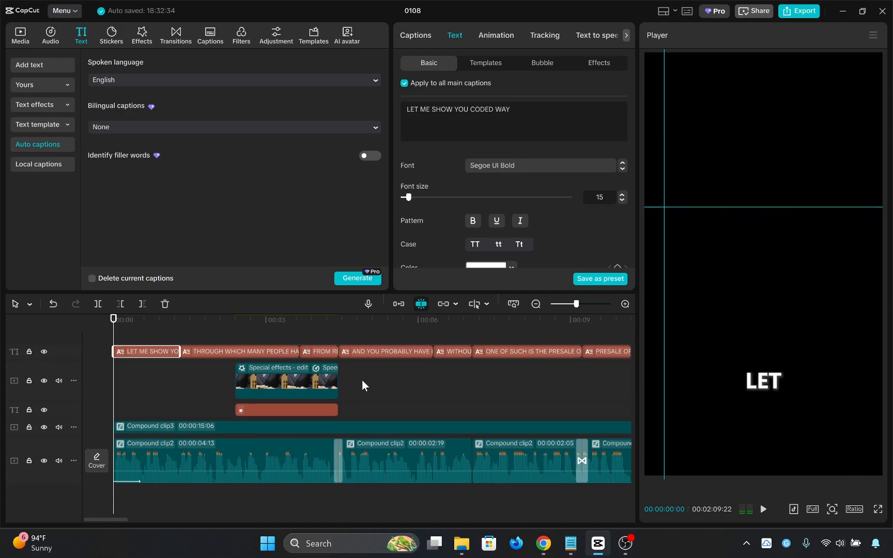
pyautogui.scroll(1, 198, 361)
pyautogui.click(179, 388)
pyautogui.click(225, 370)
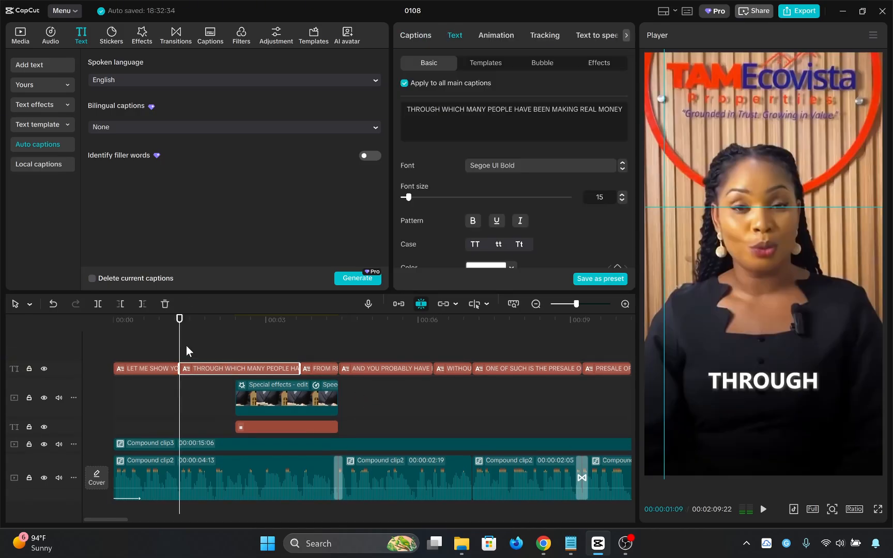
pyautogui.click(281, 399)
pyautogui.click(737, 326)
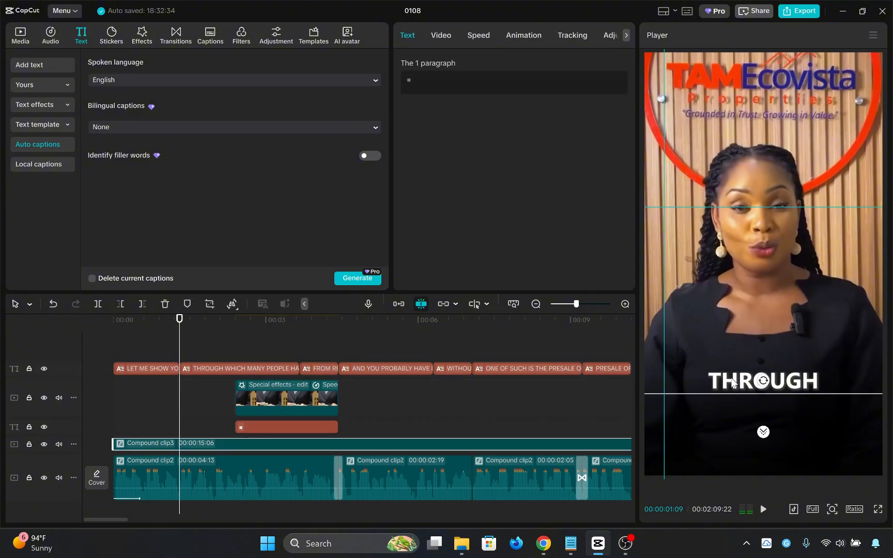
pyautogui.click(283, 369)
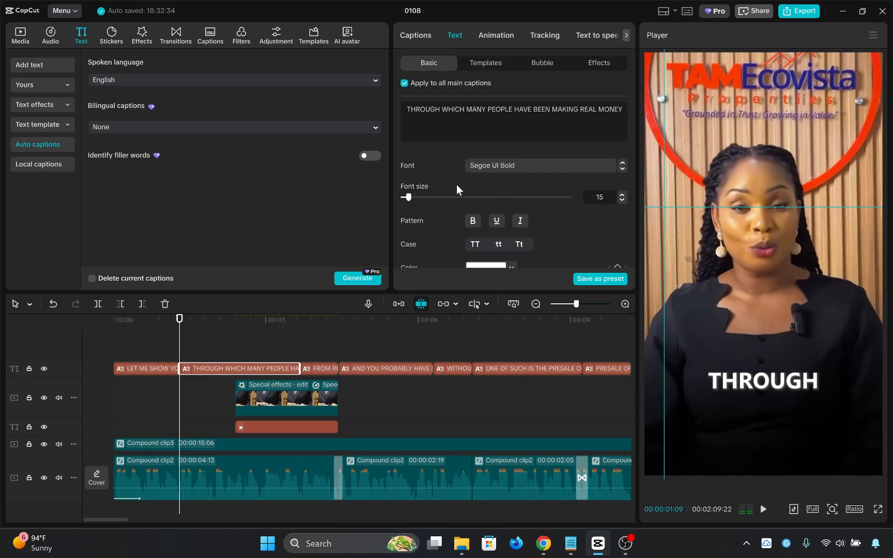
pyautogui.scroll(-5, 456, 184)
pyautogui.click(483, 154)
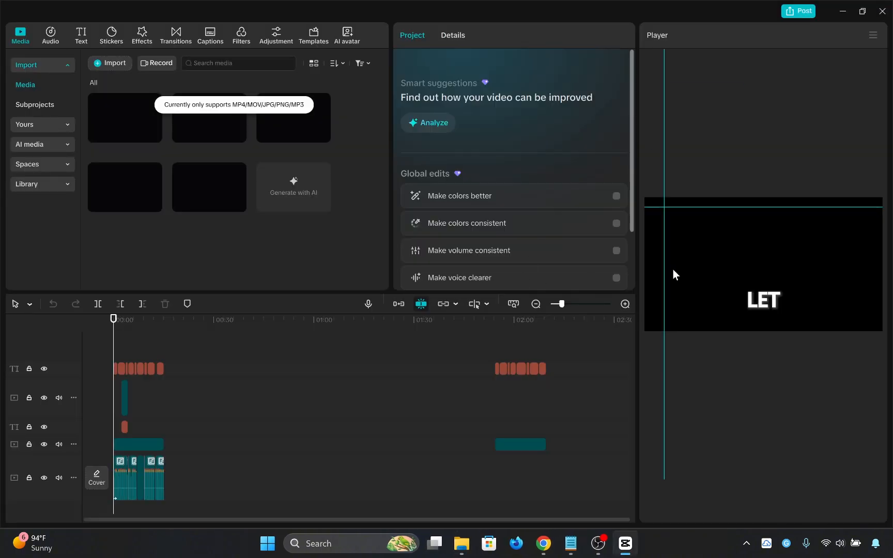
# - Select the first caption on the timeline and preview it over the speaker up to the word CODED
pyautogui.click(625, 304)
pyautogui.click(625, 304)
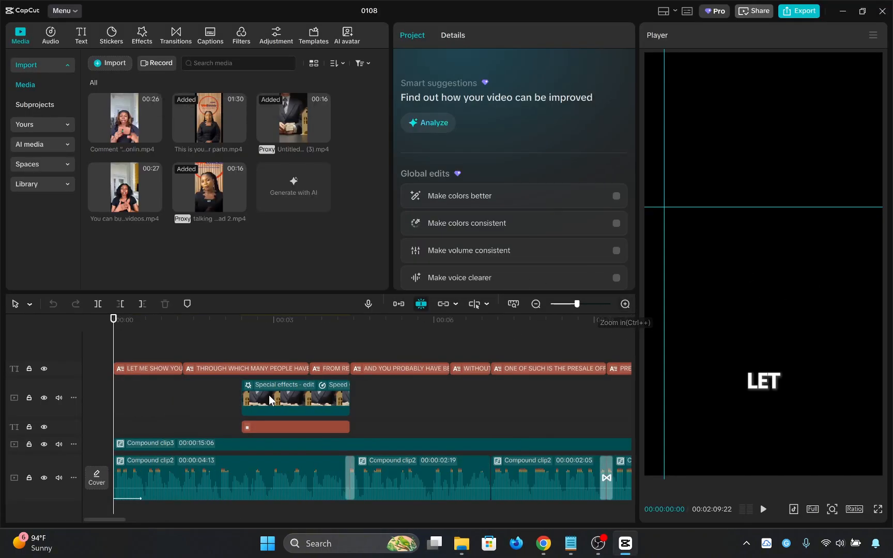
pyautogui.click(169, 370)
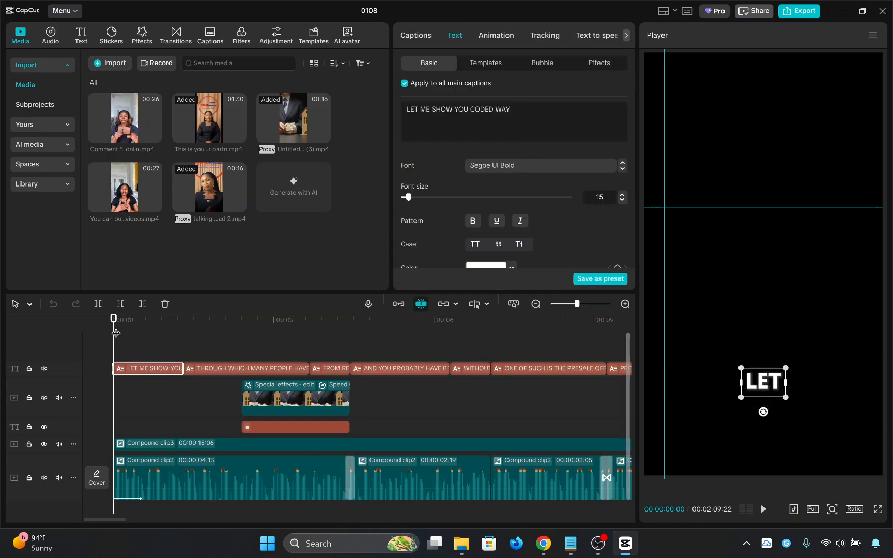
pyautogui.press('space')
pyautogui.moveTo(159, 354)
pyautogui.mouseDown()
pyautogui.moveTo(145, 355)
pyautogui.moveTo(161, 361)
pyautogui.mouseUp()
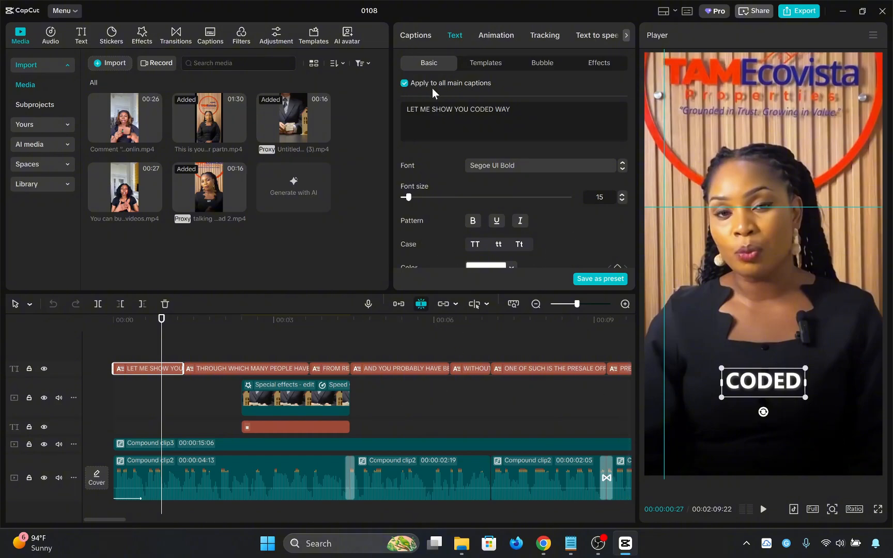
# - Try moving all captions up over the speaker's forehead and check that placement further along the timeline
pyautogui.moveTo(772, 384); pyautogui.dragTo(777, 194)
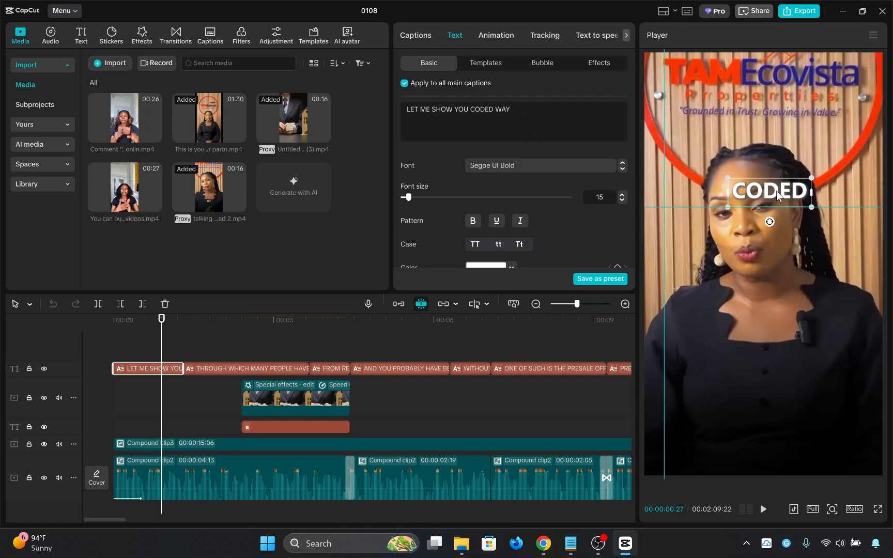
pyautogui.click(244, 339)
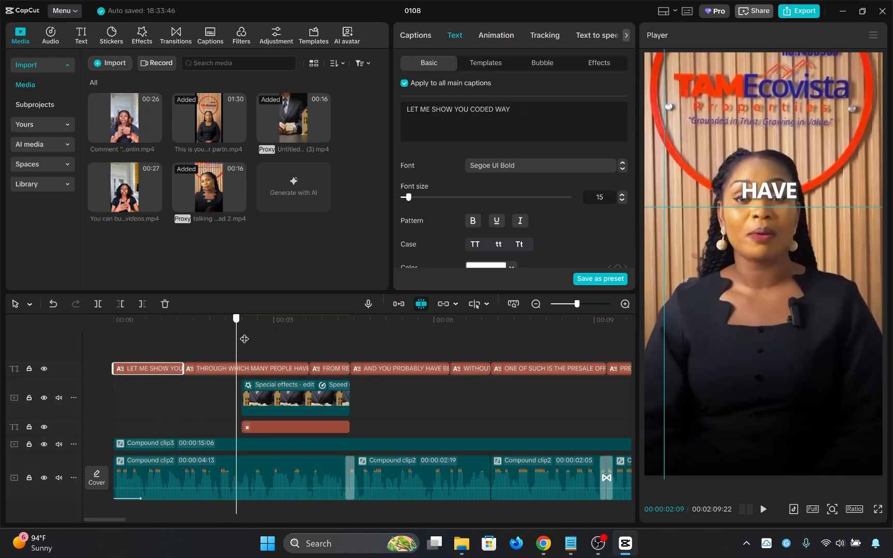
pyautogui.moveTo(244, 339); pyautogui.dragTo(151, 365)
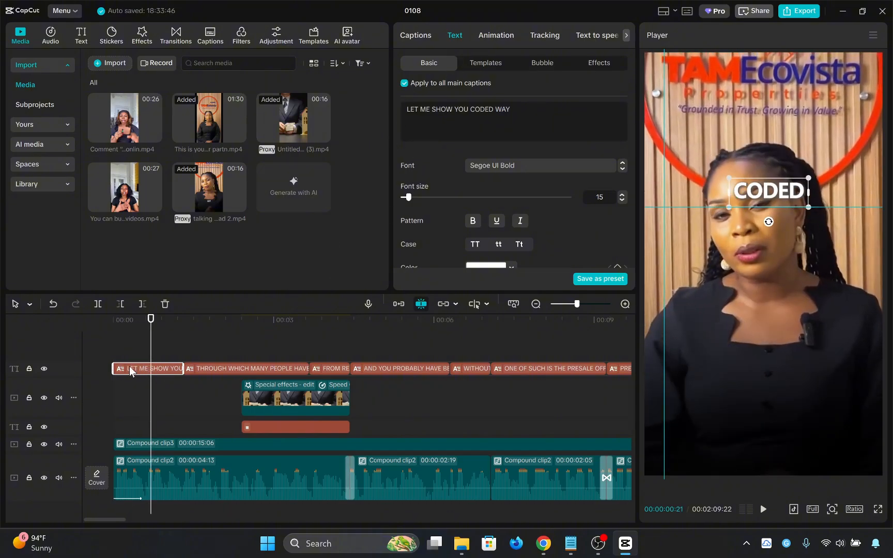
# - Move all captions down to the centre of the speaker's chest at font size 14 and preview them from the start
pyautogui.moveTo(767, 189); pyautogui.dragTo(763, 412)
pyautogui.click(622, 200)
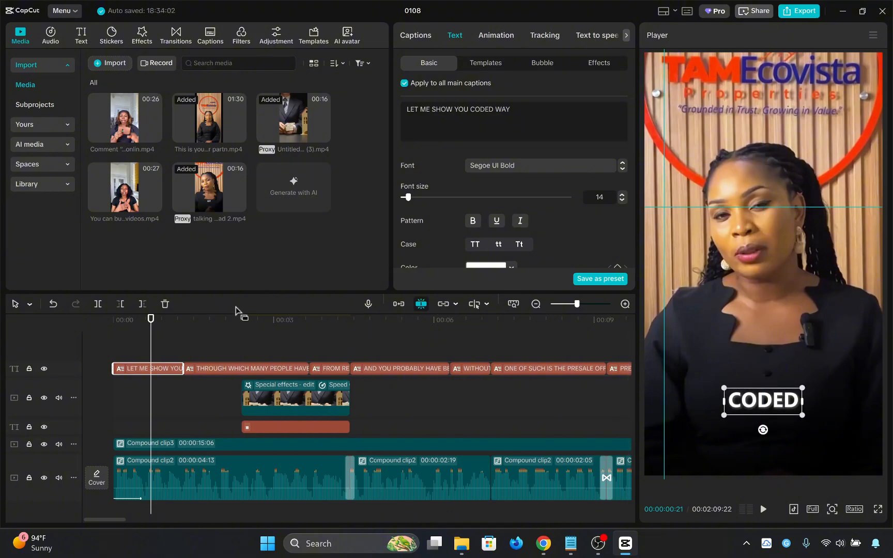
pyautogui.click(139, 342)
pyautogui.moveTo(138, 349); pyautogui.dragTo(22, 345)
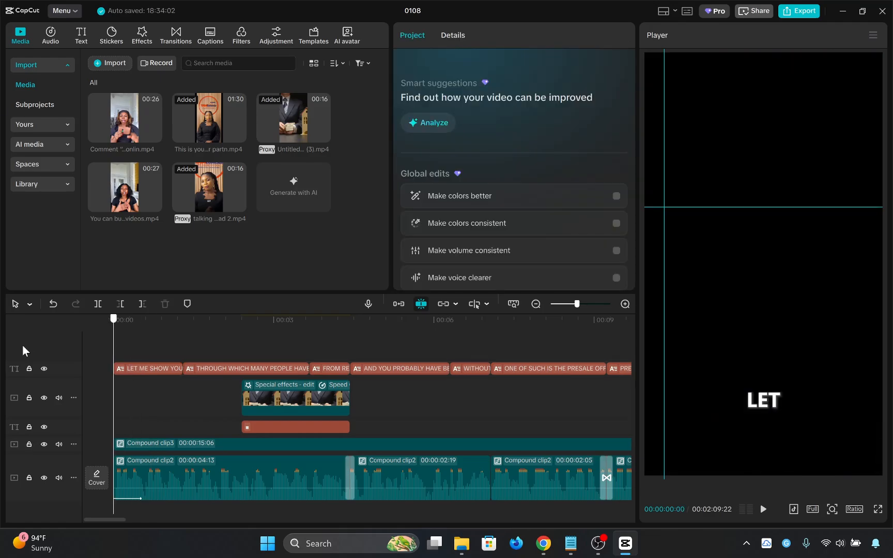
pyautogui.press('space')
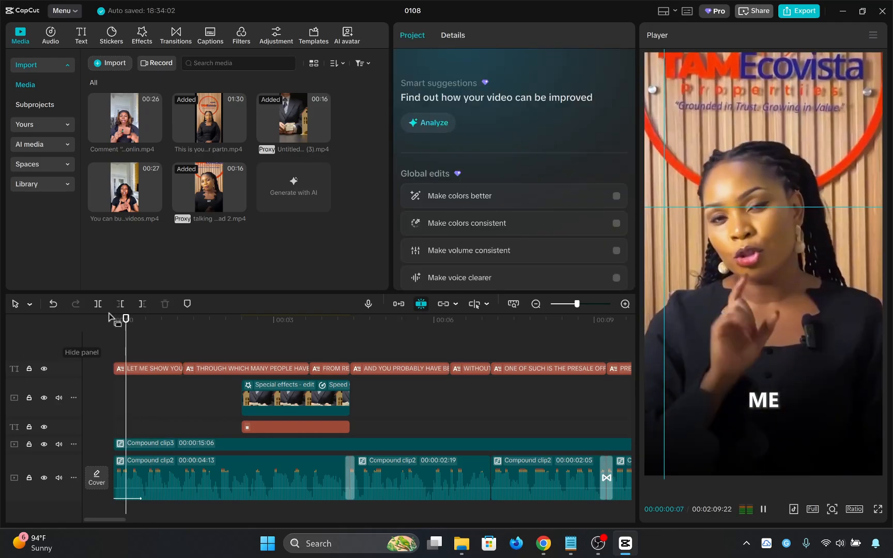
pyautogui.press('space')
# - Hide the guide lines over the video preview
pyautogui.click(878, 35)
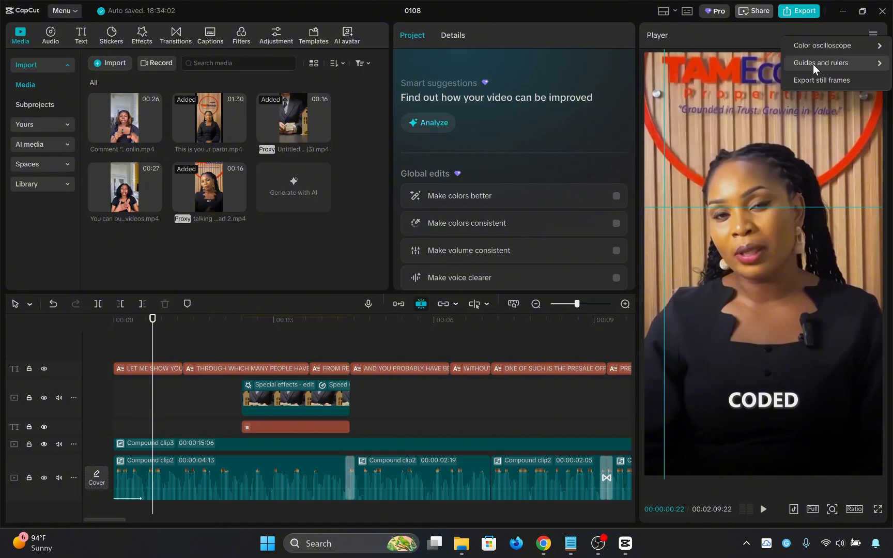
pyautogui.moveTo(813, 64)
pyautogui.click(713, 134)
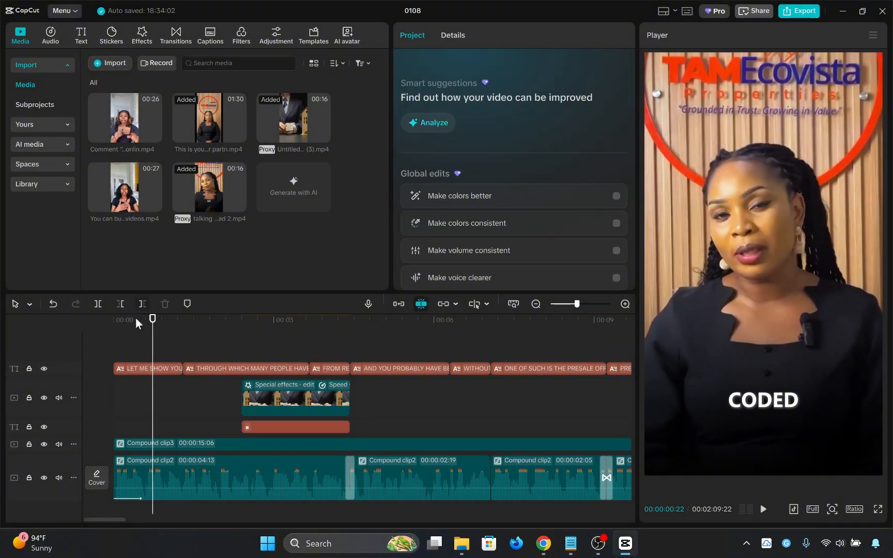
# - Play the video from the start to about nine seconds to review the animated captions, then return to the first caption
pyautogui.moveTo(137, 337); pyautogui.dragTo(82, 348)
pyautogui.press('space')
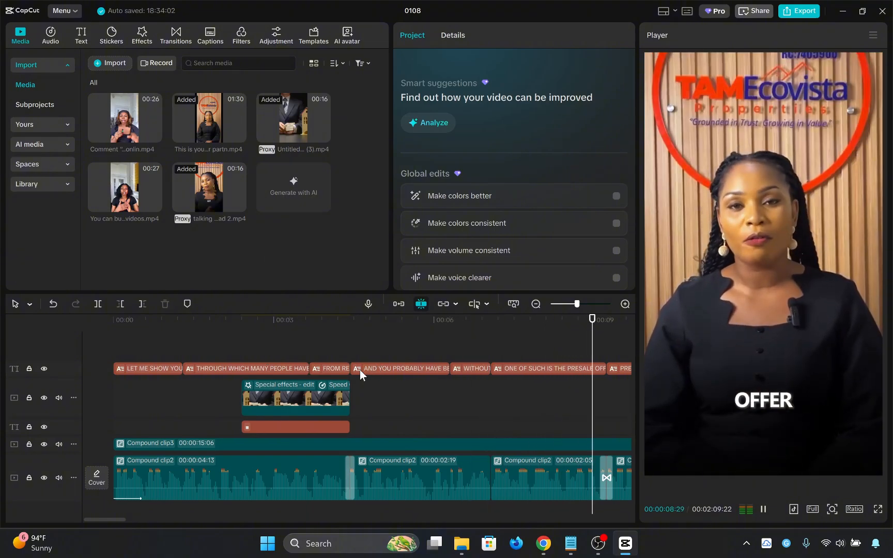
pyautogui.press('space')
pyautogui.moveTo(363, 337); pyautogui.dragTo(1, 345)
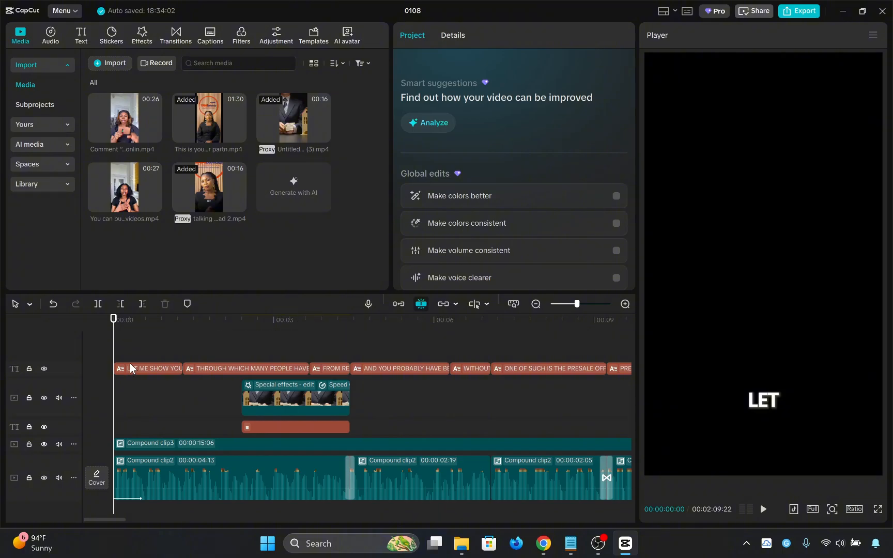
pyautogui.click(177, 332)
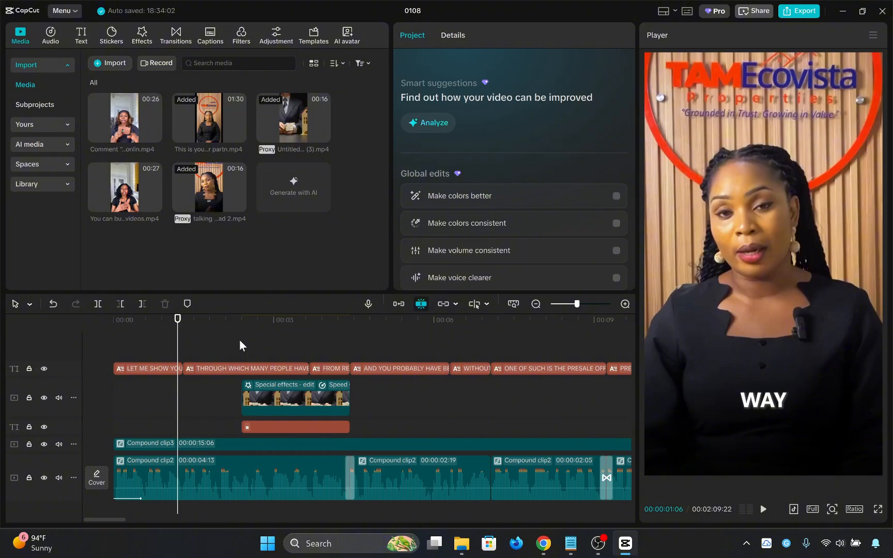
# - Review the editing checklist in the ENHANCING SOUND note in Notepad and return to CapCut
pyautogui.click(570, 543)
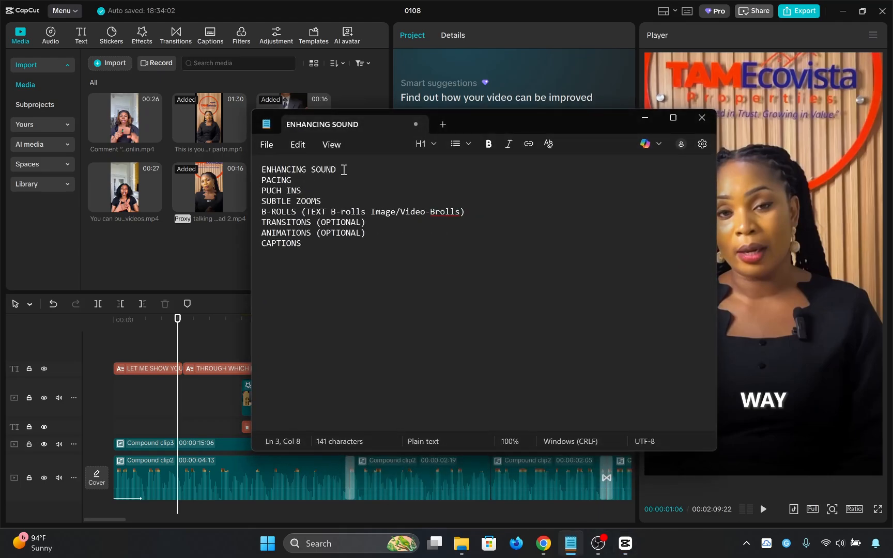
pyautogui.click(335, 169)
pyautogui.click(291, 191)
pyautogui.hotkey('ctrl', 'a')
pyautogui.click(645, 118)
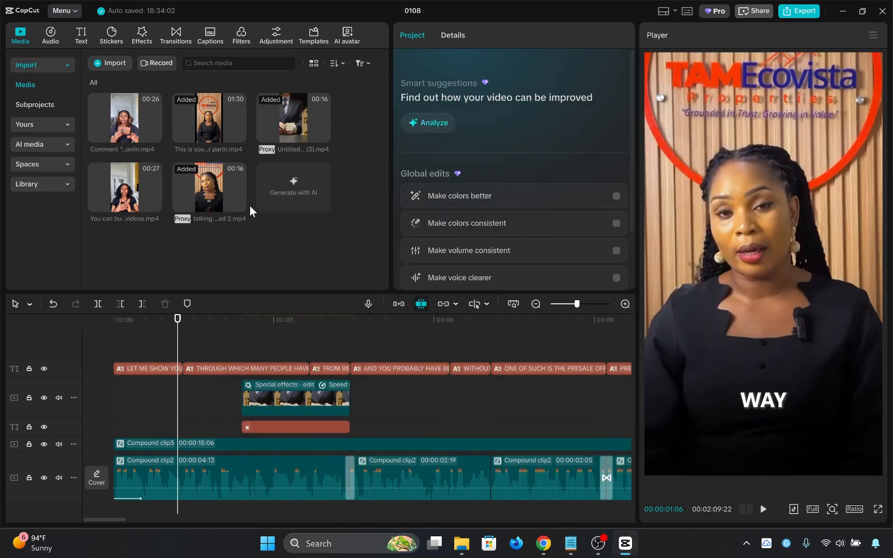
pyautogui.moveTo(451, 191)
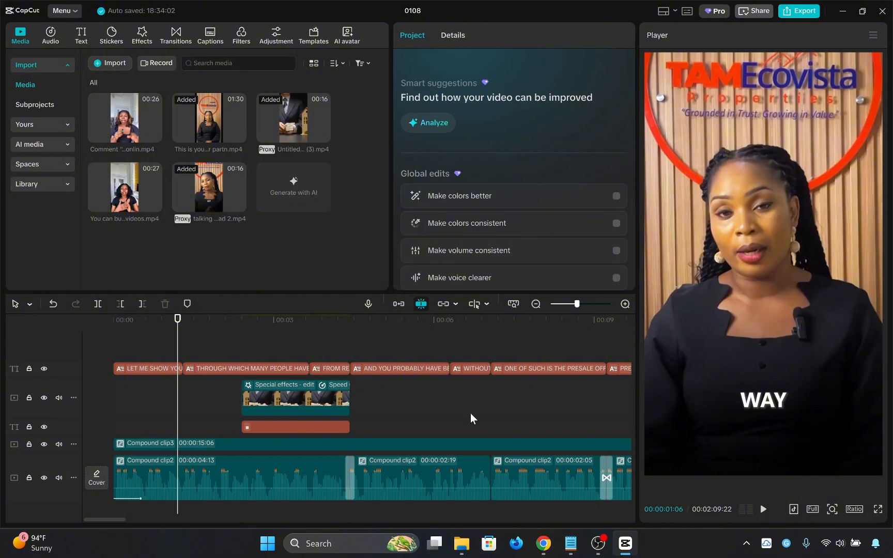
# - Add BACKGROUND MUSIC below CAPTIONS in the Notepad checklist, and return the CapCut playhead to the start of the timeline
pyautogui.click(570, 543)
pyautogui.click(432, 288)
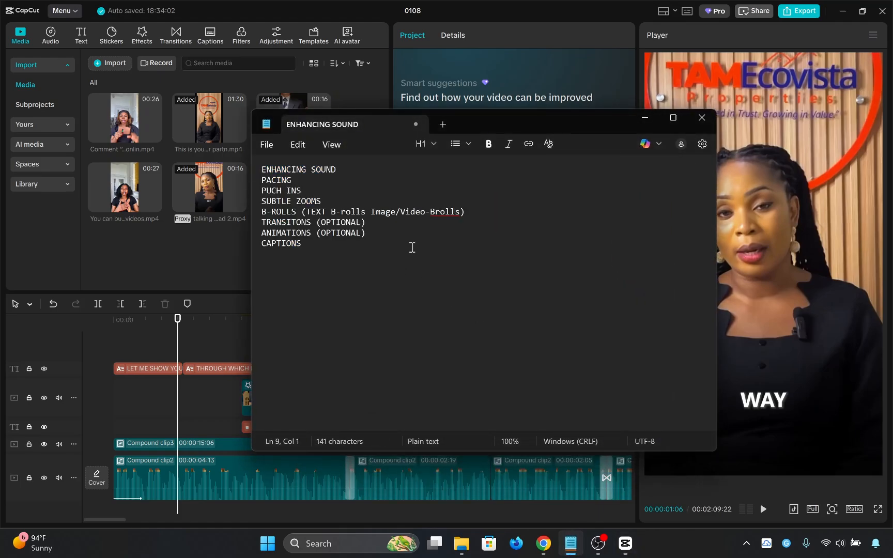
pyautogui.write('BACKGROUND MUSIC')
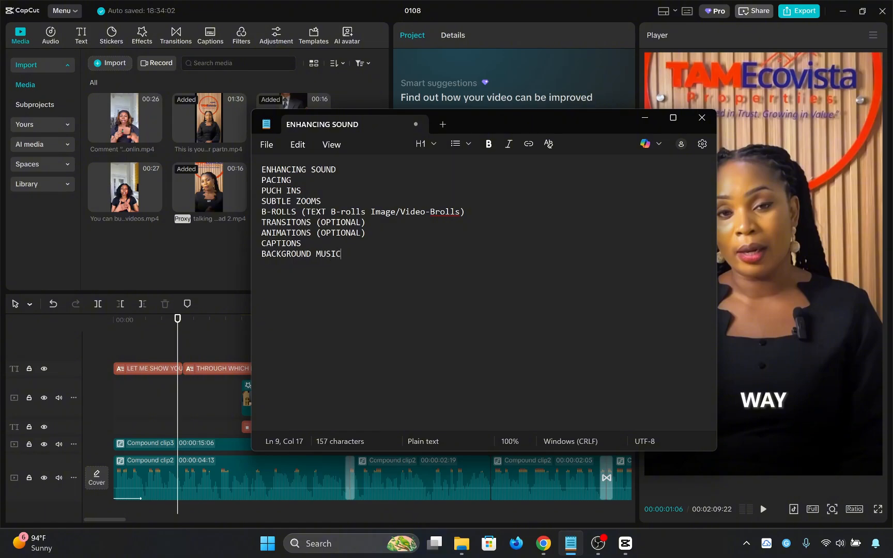
pyautogui.click(644, 118)
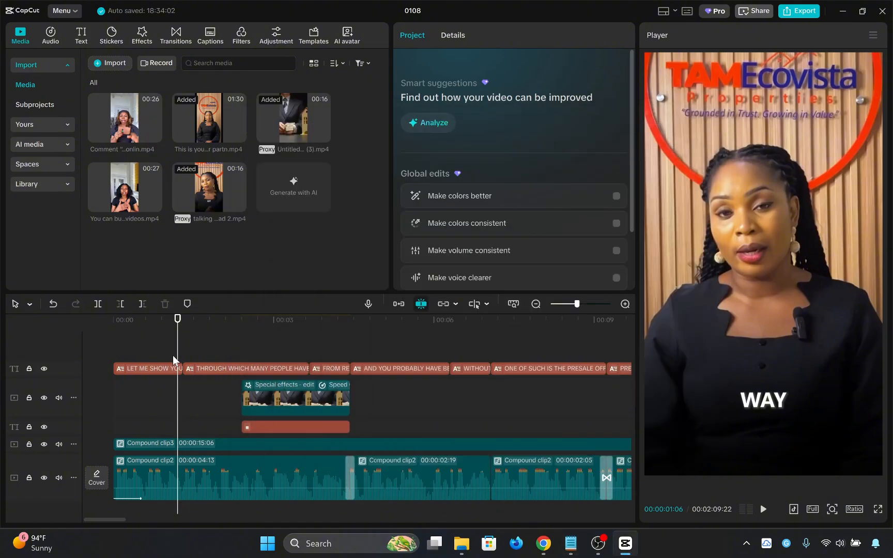
pyautogui.click(171, 338)
pyautogui.press('Home')
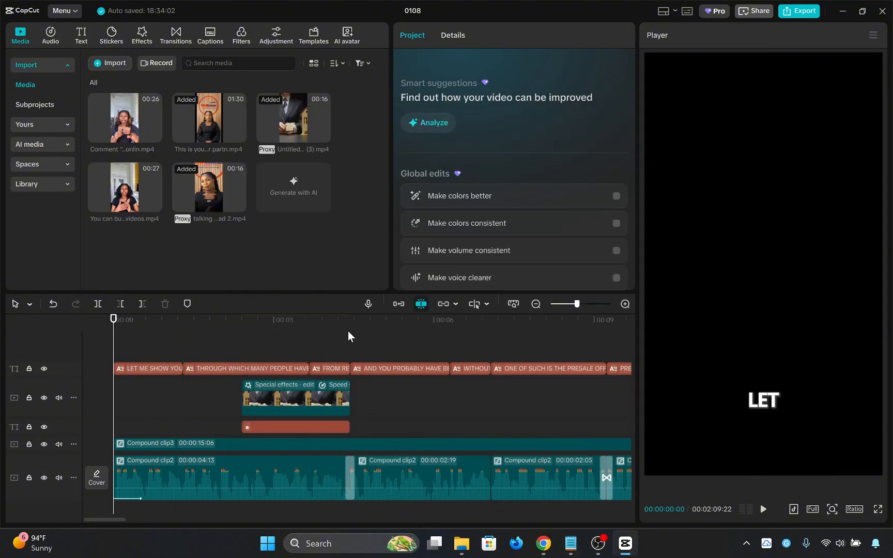
# - Extend the last line of the Notepad checklist to read BACKGROUND MUSIC / SOUND EFFECTS and return to CapCut
pyautogui.click(571, 543)
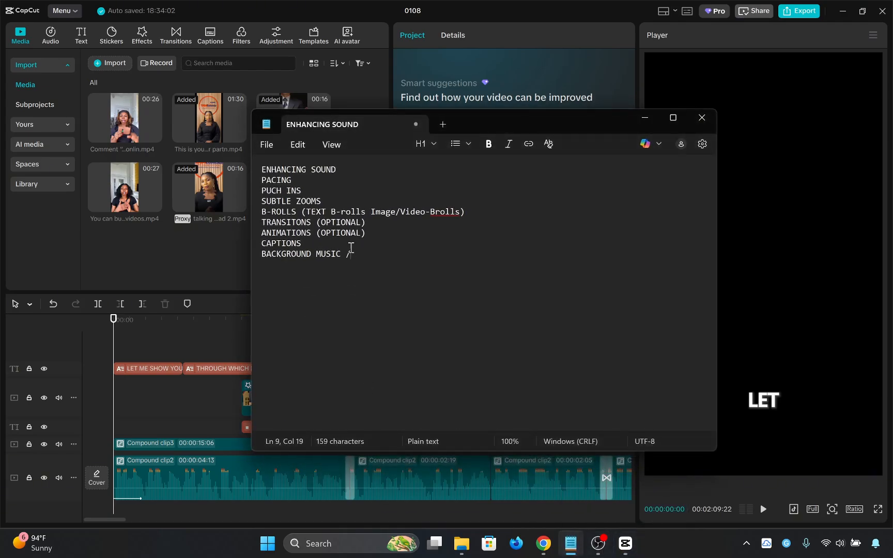
pyautogui.write('SO')
pyautogui.write('UDN')
pyautogui.press('BackSpace')
pyautogui.press('BackSpace')
pyautogui.write('NDEFFEC')
pyautogui.press('BackSpace')
pyautogui.press('BackSpace')
pyautogui.press('BackSpace')
pyautogui.press('BackSpace')
pyautogui.press('BackSpace')
pyautogui.write('EFFECTS')
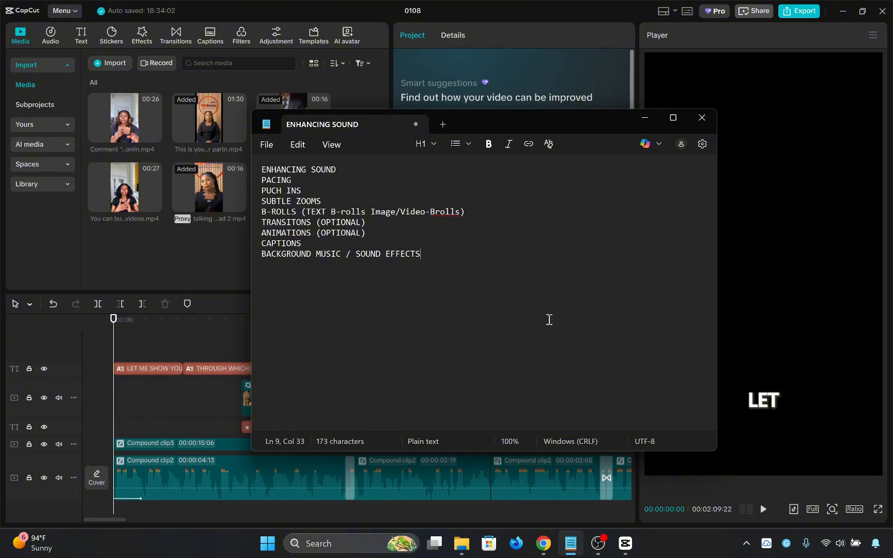
pyautogui.click(643, 120)
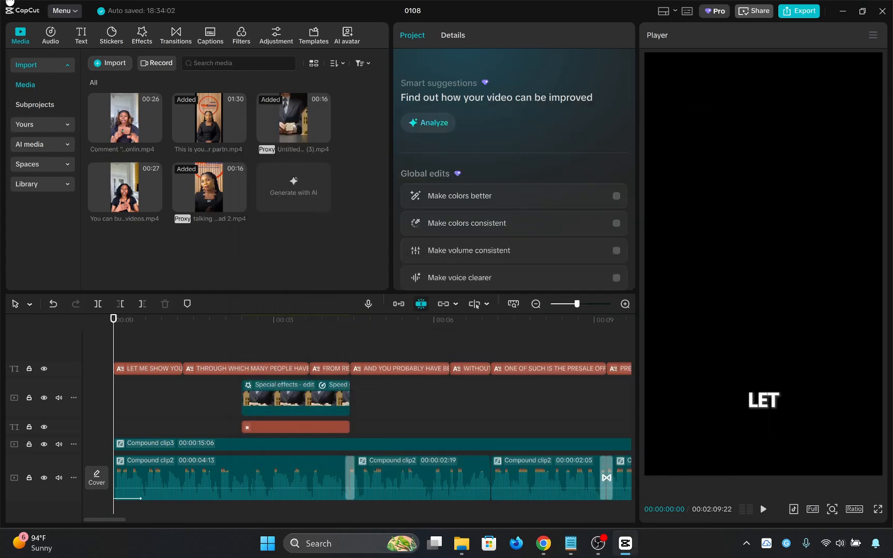
# - Add A Sad Meme from the Sorrow music category at the start of the timeline and lower its volume to -14.7 dB
pyautogui.click(51, 41)
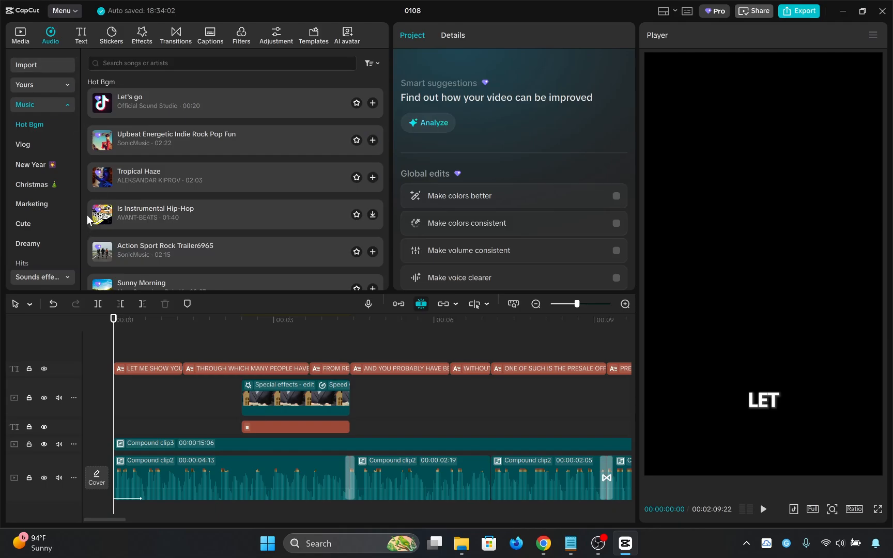
pyautogui.scroll(-2, 44, 191)
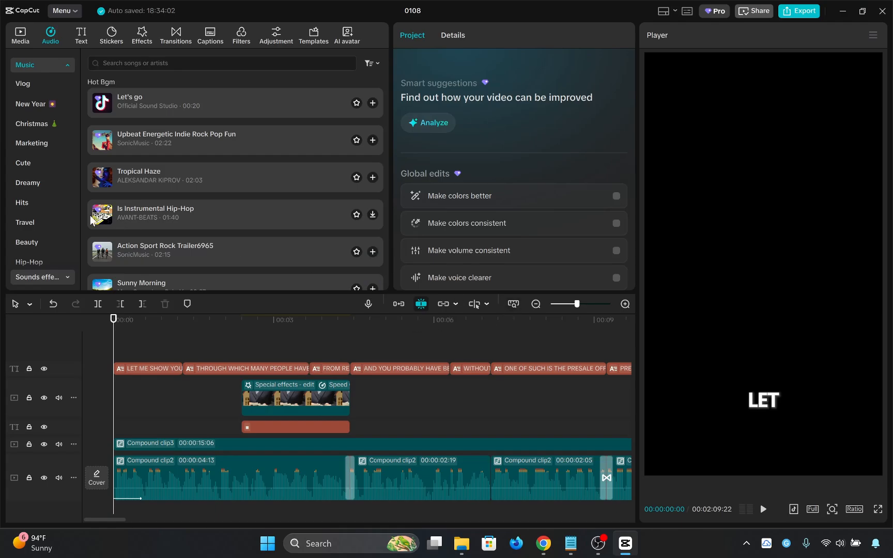
pyautogui.scroll(-3, 24, 207)
pyautogui.scroll(-3, 21, 222)
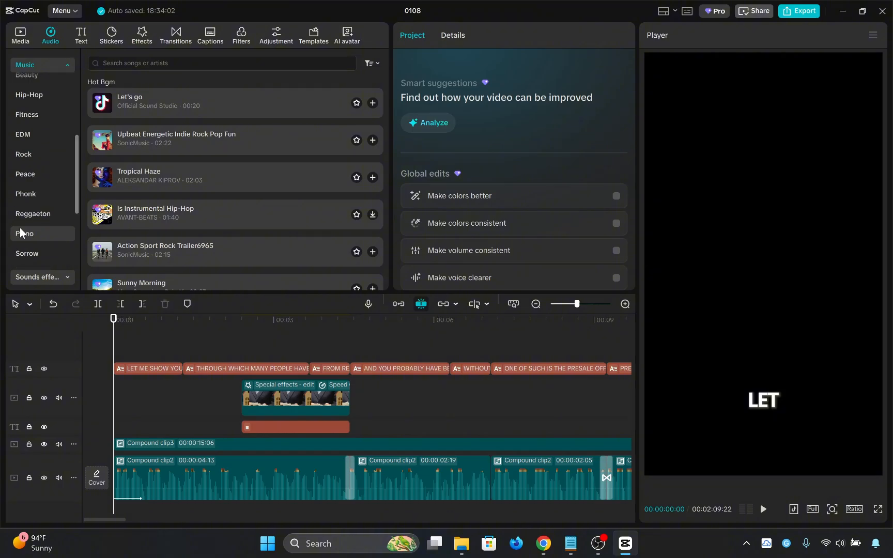
pyautogui.click(31, 199)
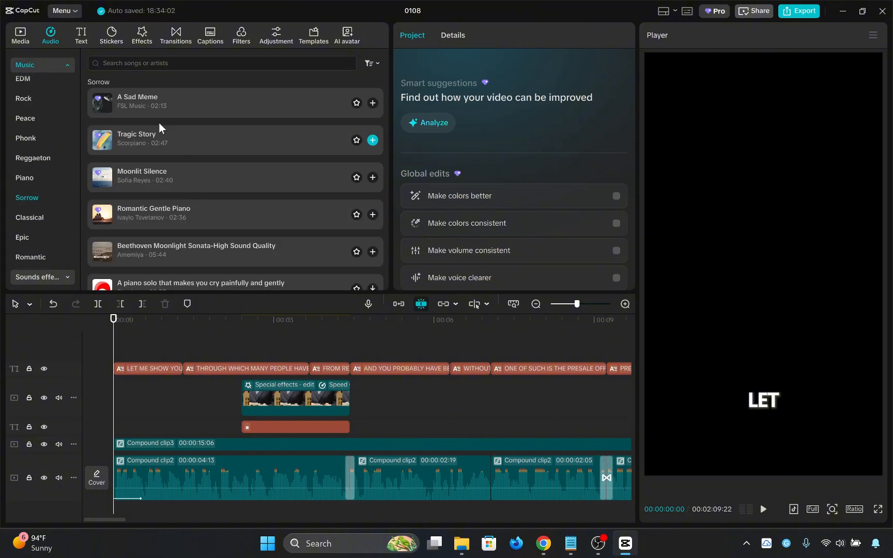
pyautogui.click(372, 102)
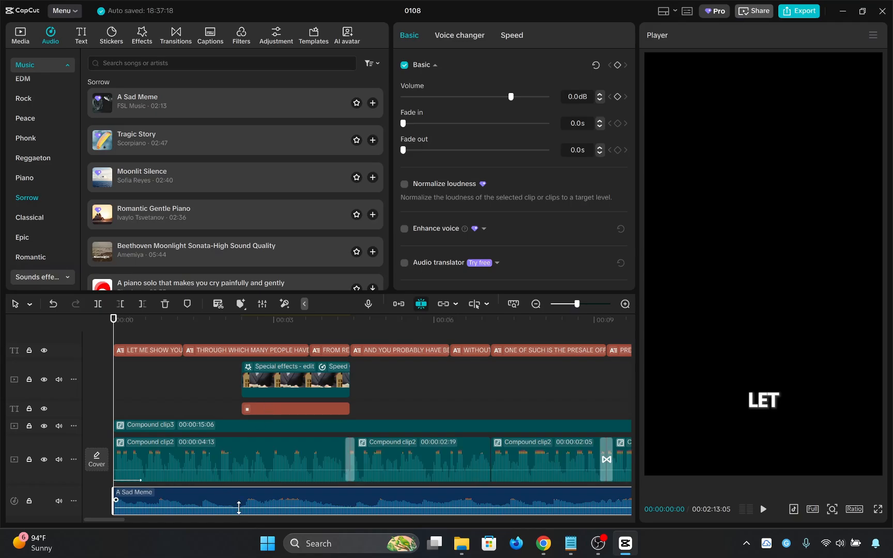
pyautogui.moveTo(240, 500); pyautogui.dragTo(241, 515)
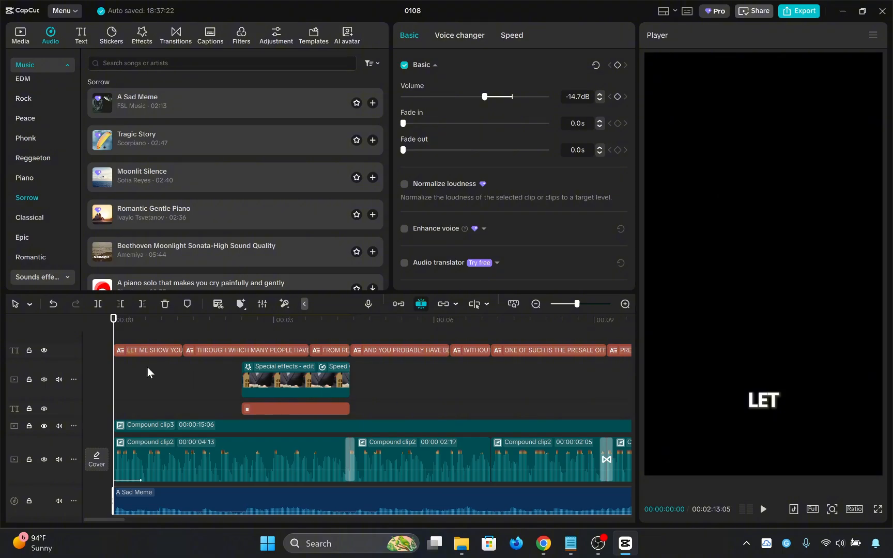
# - Play the first four seconds with A Sad Meme as background music and delete that track
pyautogui.press('space')
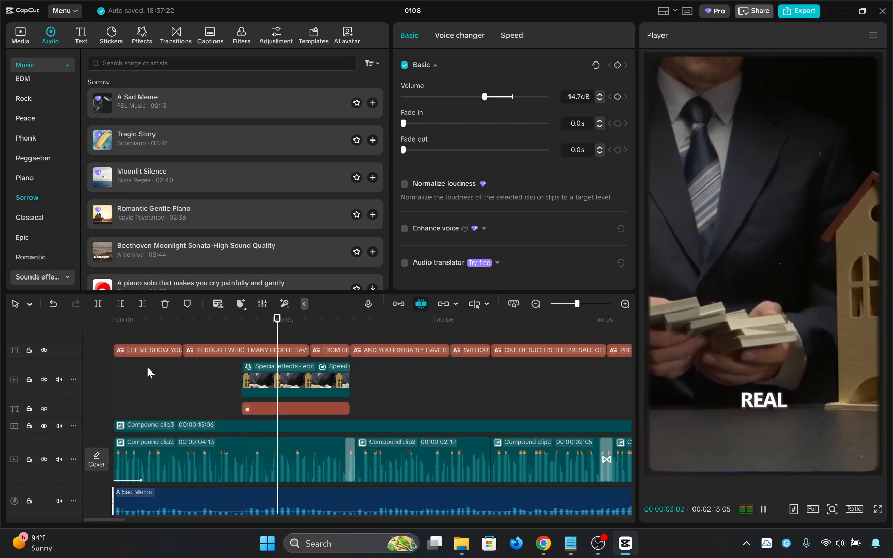
pyautogui.press('space')
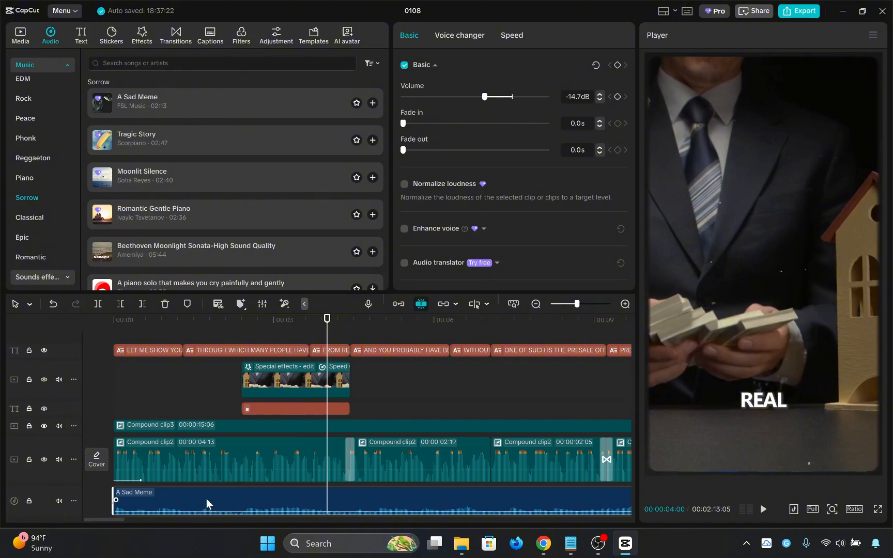
pyautogui.press('Delete')
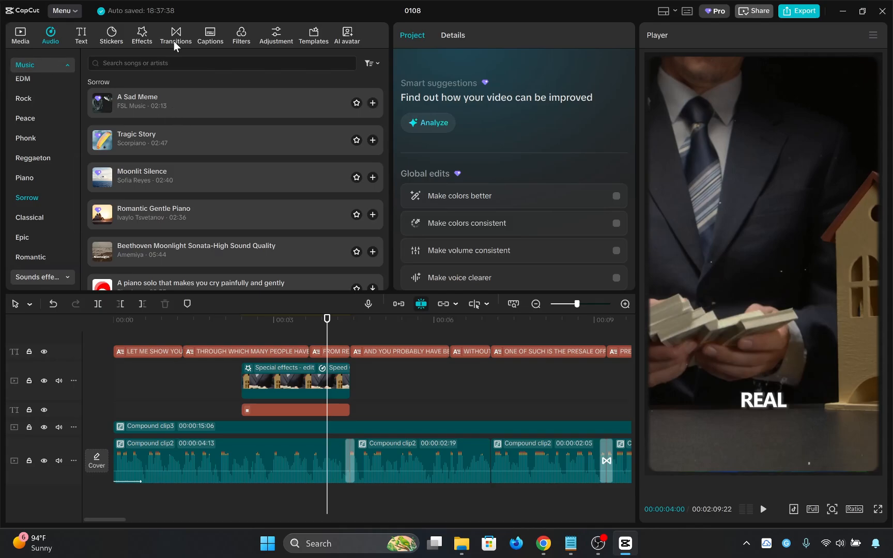
# - Preview Energetic Upbeat and Happy to Be from the Marketing music category, and add Happy to Be at the start of the timeline
pyautogui.scroll(3, 44, 157)
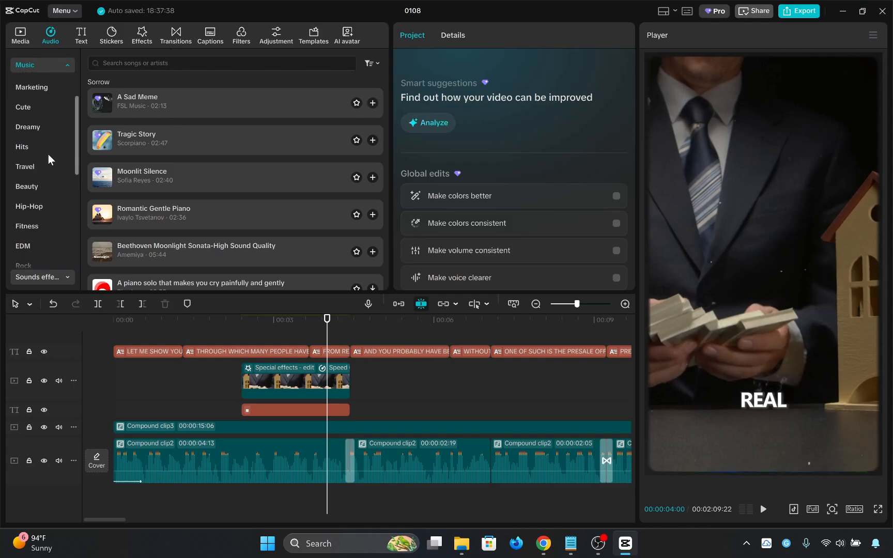
pyautogui.scroll(3, 30, 129)
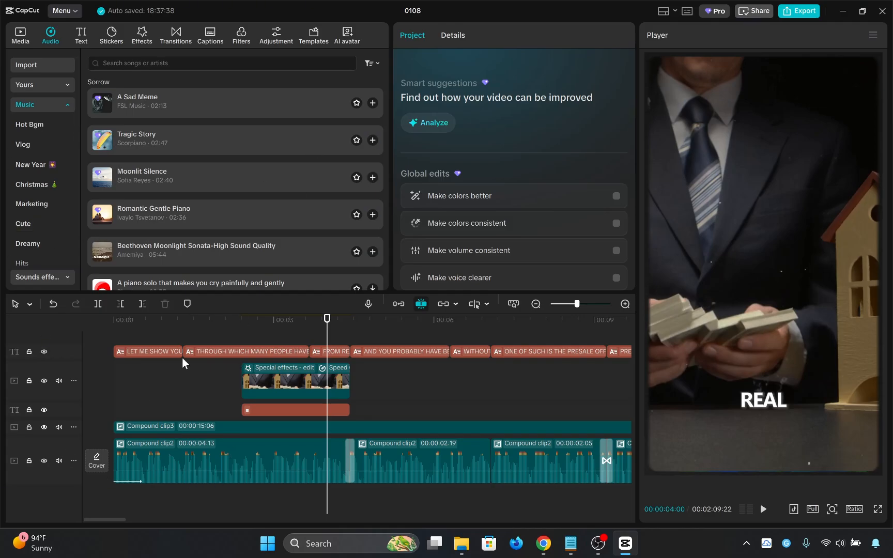
pyautogui.moveTo(327, 321); pyautogui.dragTo(69, 220)
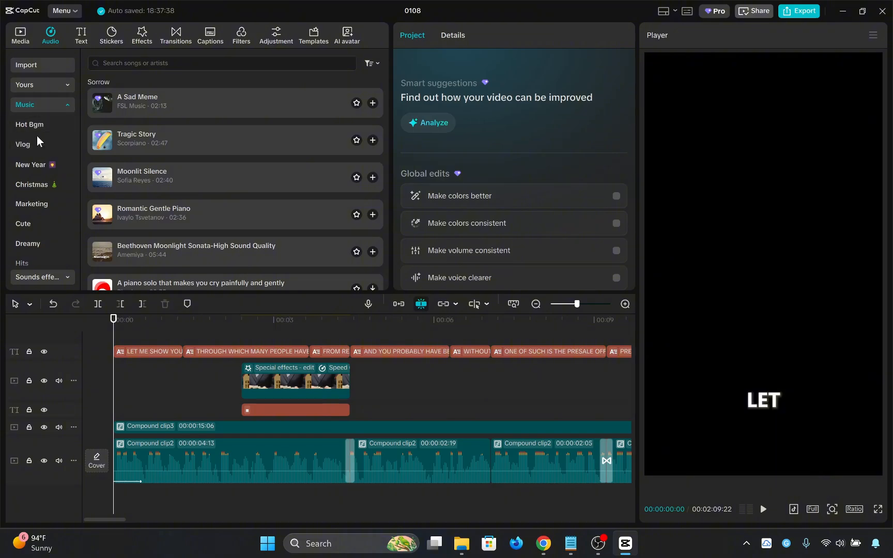
pyautogui.click(21, 201)
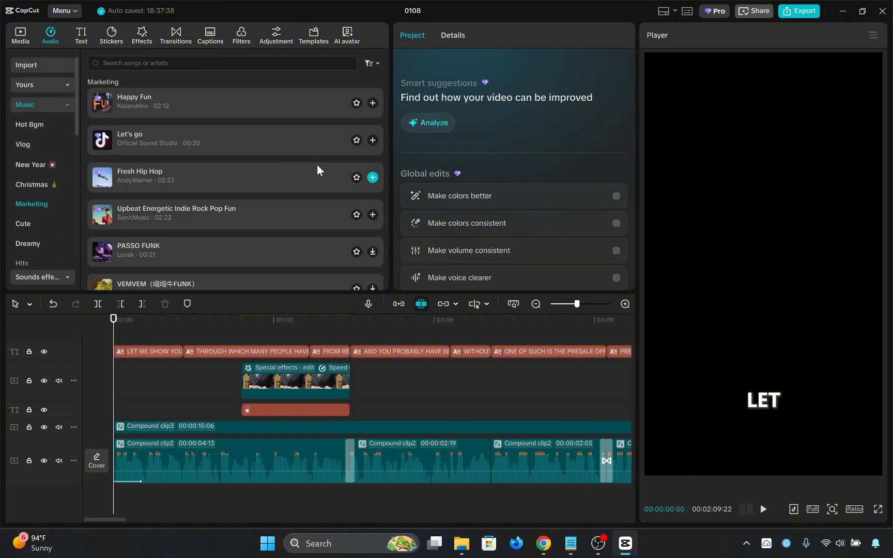
pyautogui.scroll(-3, 329, 223)
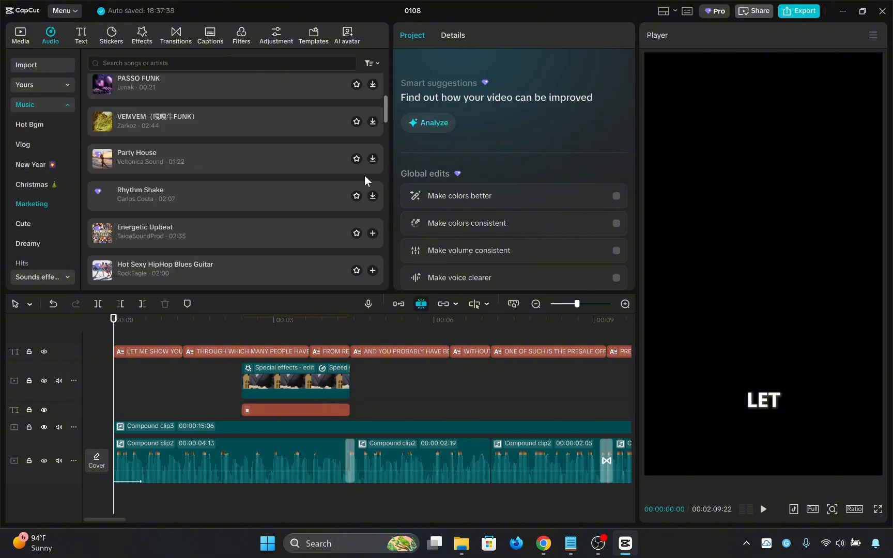
pyautogui.click(114, 221)
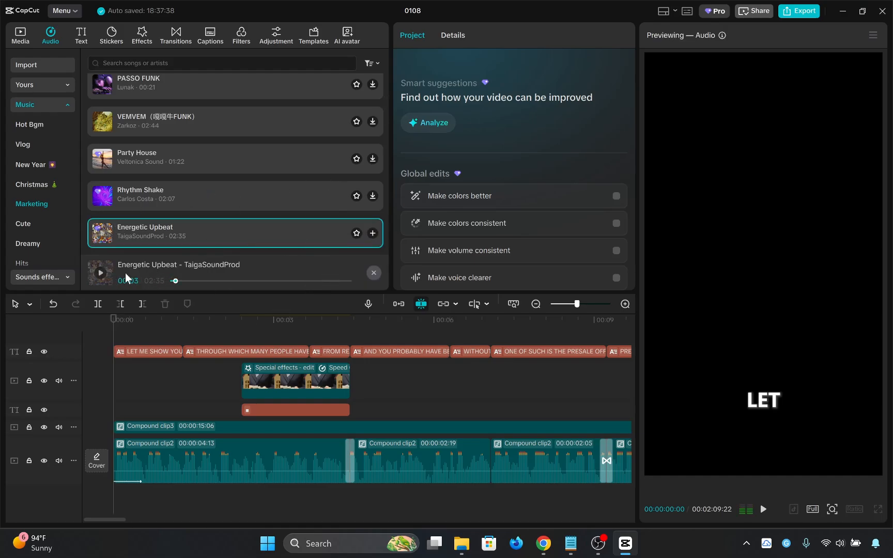
pyautogui.scroll(-3, 174, 150)
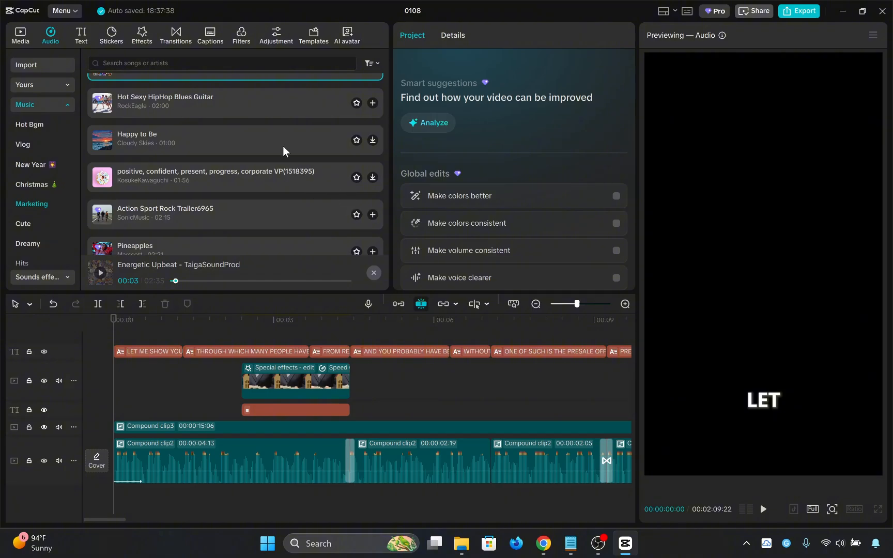
pyautogui.click(247, 147)
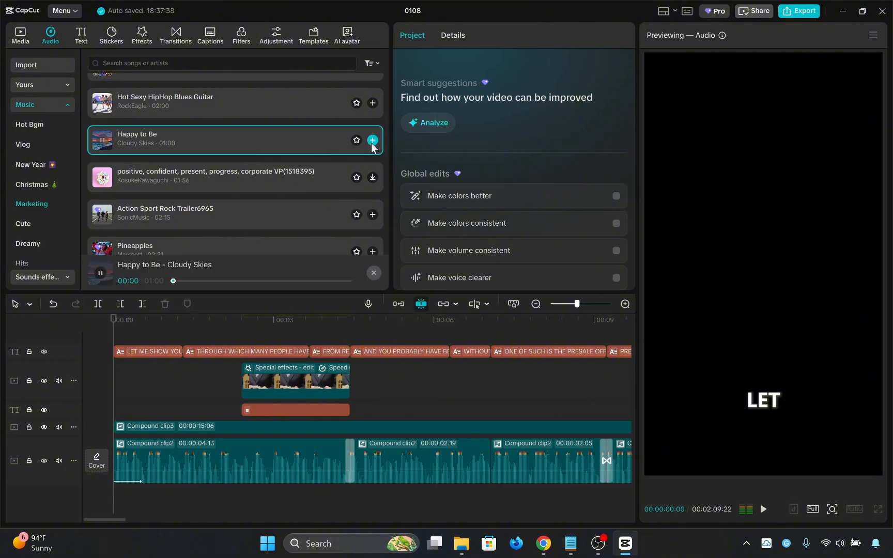
pyautogui.click(372, 140)
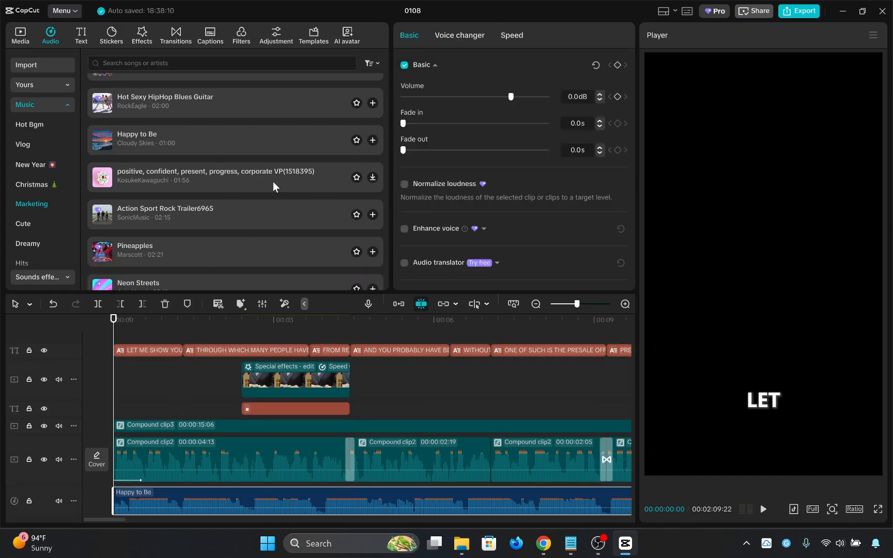
# - Place positive, confident, present, progress, corporate VP(1518395) below Happy to Be, disable it, and lower Happy to Be's volume to -18.3 dB
pyautogui.moveTo(229, 181); pyautogui.dragTo(108, 497)
pyautogui.click(245, 306)
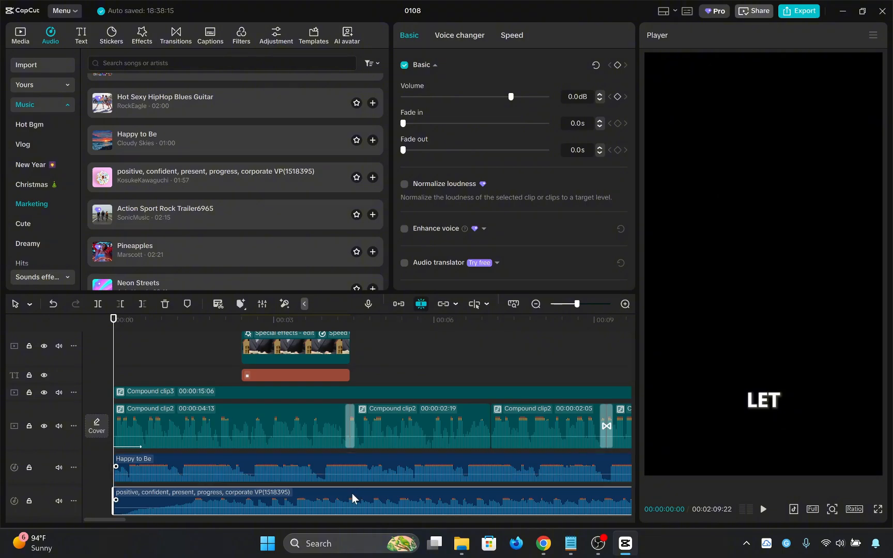
pyautogui.moveTo(361, 474); pyautogui.dragTo(347, 478)
# - Play the opening seconds with Happy to Be as background music and delete the Happy to Be track
pyautogui.press('space')
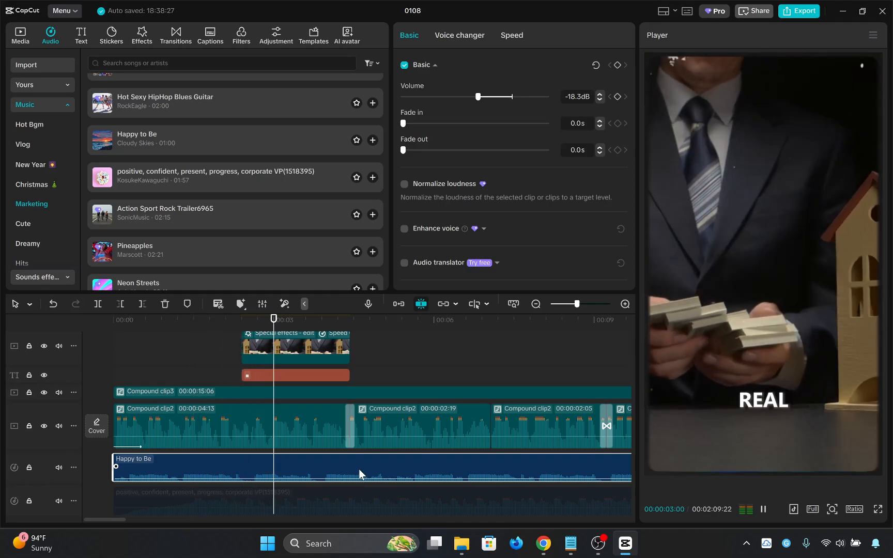
pyautogui.press('space')
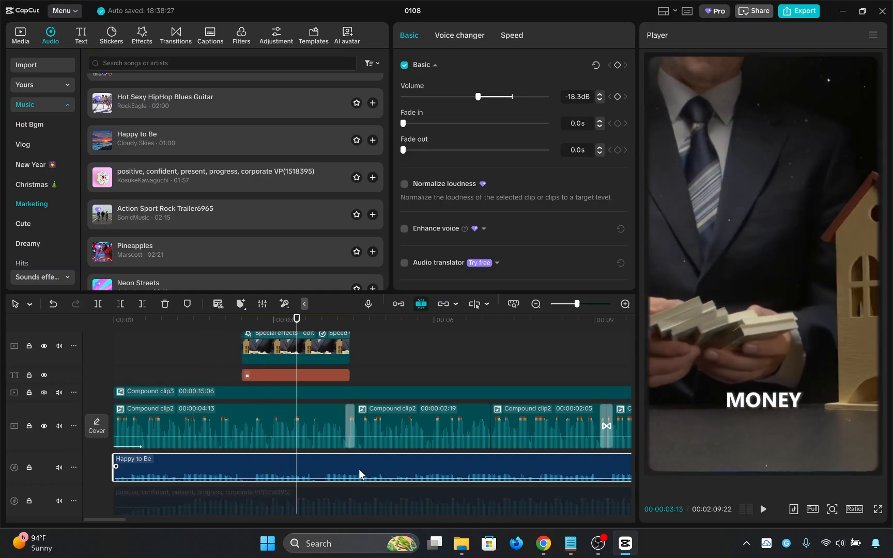
pyautogui.press('Delete')
# - Enable the positive, confident track at -2.1 dB, trim its quiet opening, and move it back to the start of the timeline
pyautogui.click(316, 468)
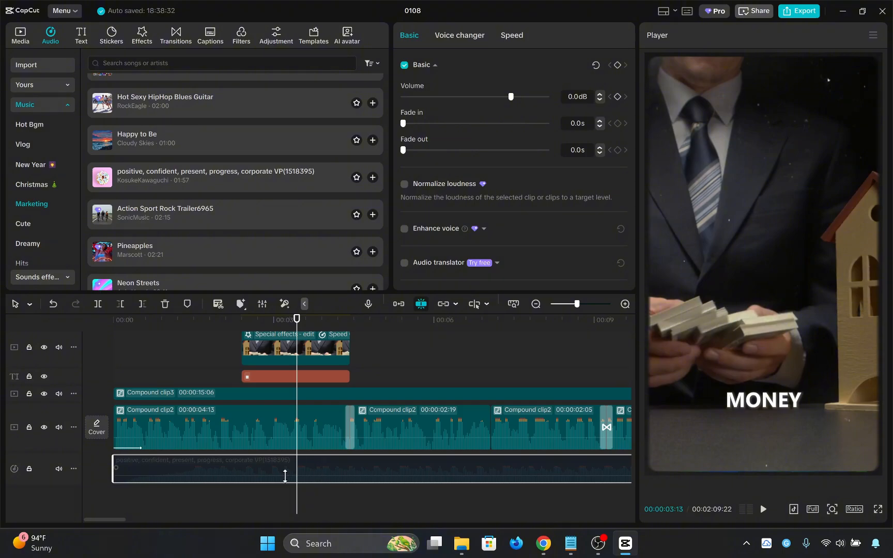
pyautogui.moveTo(285, 476); pyautogui.dragTo(287, 469)
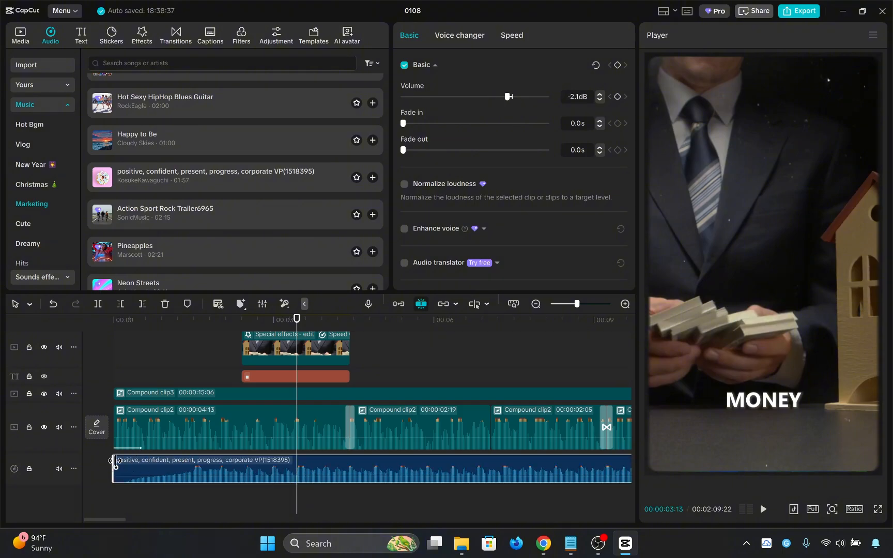
pyautogui.moveTo(112, 460); pyautogui.dragTo(152, 464)
pyautogui.moveTo(213, 465); pyautogui.dragTo(132, 465)
# - Play the video from the start to about nine seconds while lowering the positive, confident track's volume to -16.4 dB
pyautogui.moveTo(119, 322); pyautogui.dragTo(42, 336)
pyautogui.press('space')
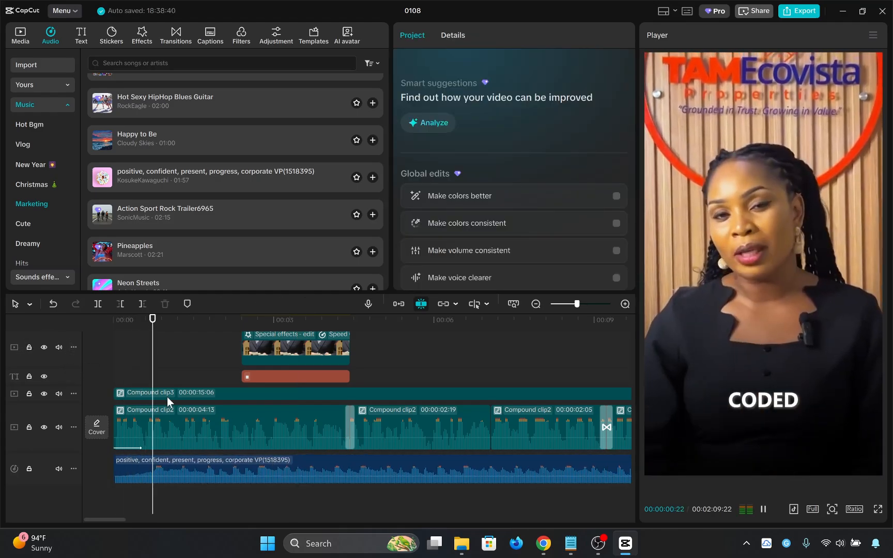
pyautogui.moveTo(298, 479); pyautogui.dragTo(310, 484)
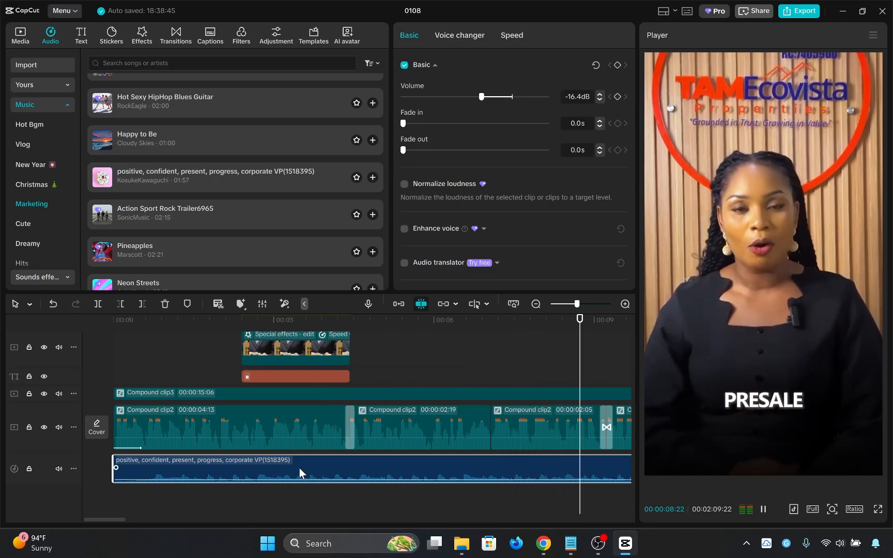
pyautogui.press('space')
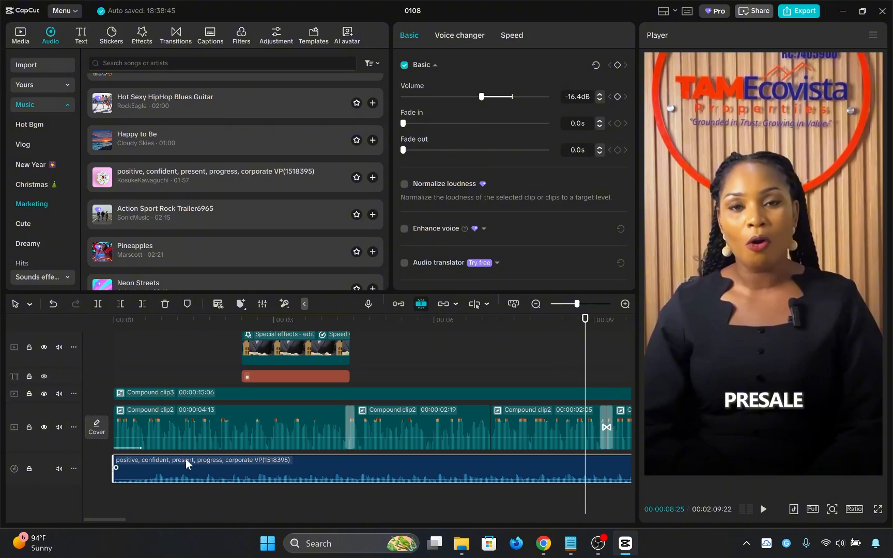
# - Replace the positive, confident track with the favorite Piano and Orchestra. Corporate VP, Integrity(1625683), placed at the start of the timeline
pyautogui.press('Delete')
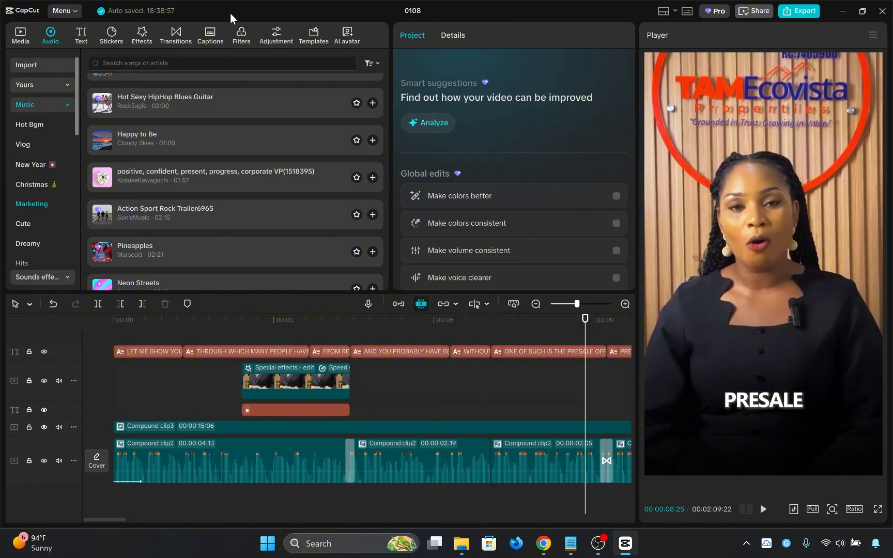
pyautogui.click(43, 86)
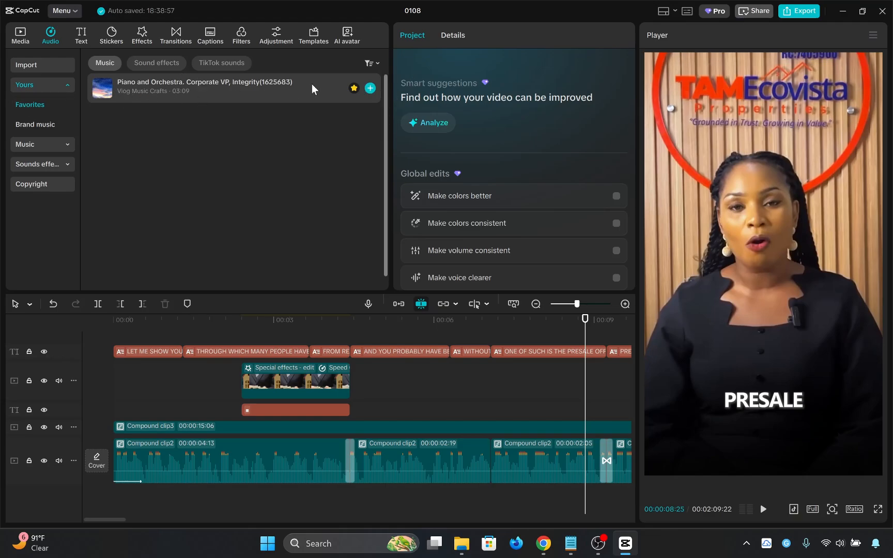
pyautogui.moveTo(193, 92); pyautogui.dragTo(106, 495)
pyautogui.scroll(-1, 119, 496)
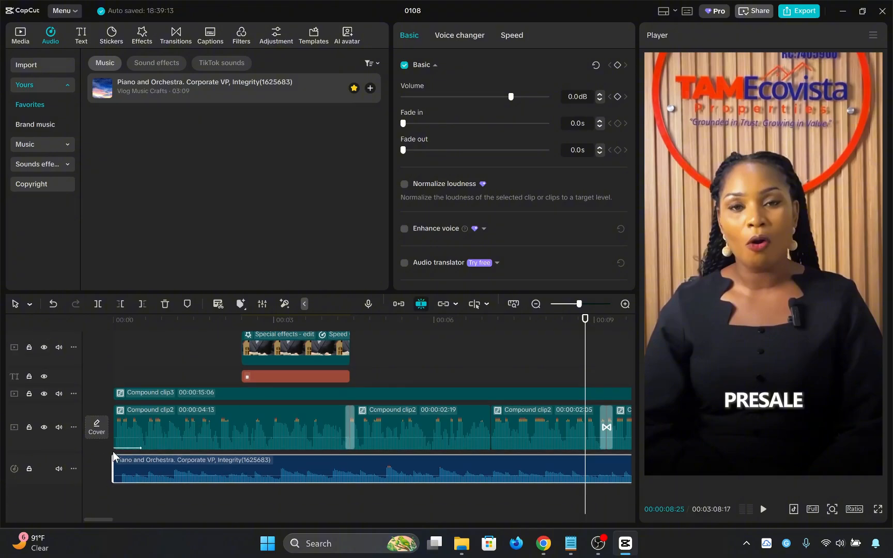
# - Trim about four frames from the piano track's beginning, align it to the timeline start, and lower its volume to -14.7 dB
pyautogui.click(194, 348)
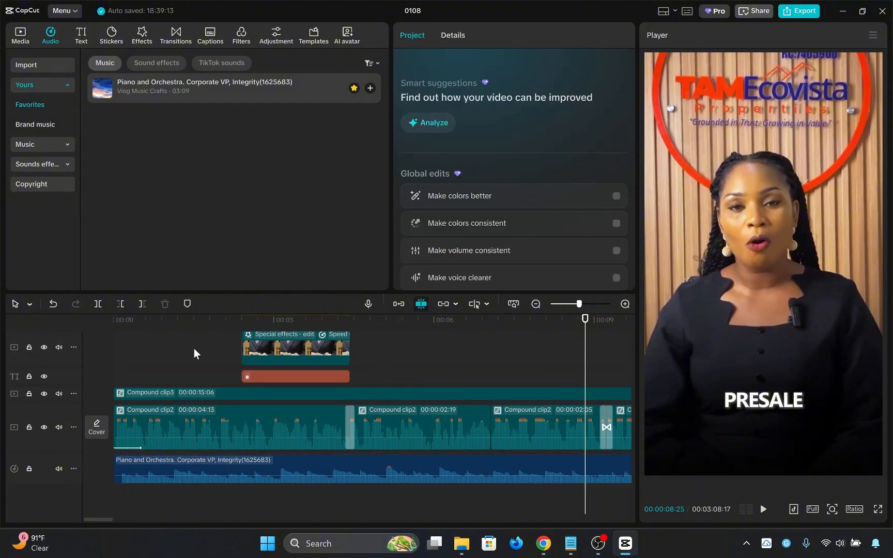
pyautogui.moveTo(194, 349); pyautogui.dragTo(133, 388)
pyautogui.scroll(3, 181, 419)
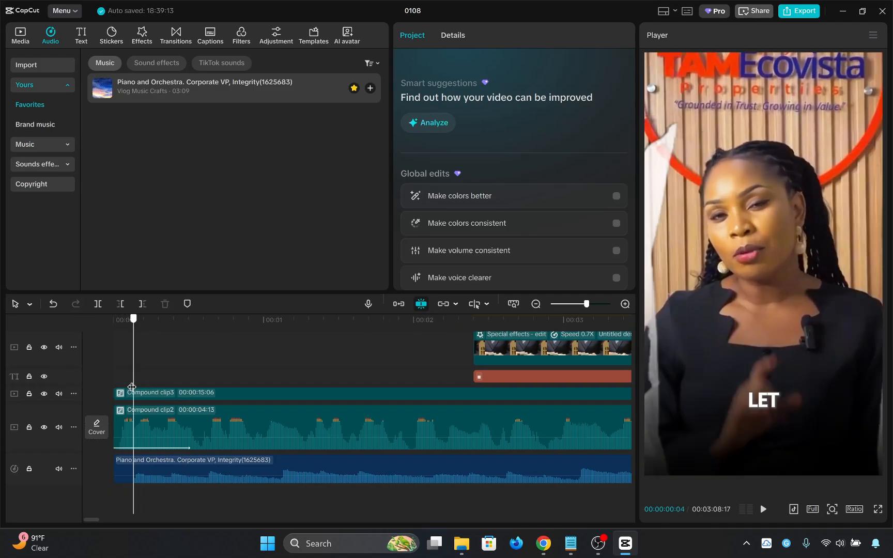
pyautogui.click(130, 457)
pyautogui.moveTo(147, 463); pyautogui.dragTo(116, 462)
pyautogui.moveTo(202, 475); pyautogui.dragTo(204, 480)
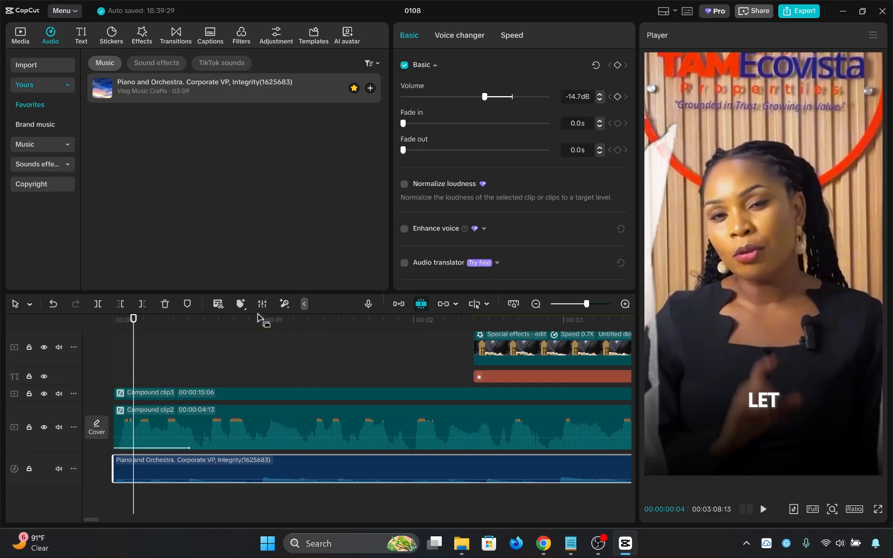
# - Play the first five seconds or so from the timeline start to check the piano track against the voice, then return to the start
pyautogui.click(263, 353)
pyautogui.moveTo(218, 352); pyautogui.dragTo(84, 338)
pyautogui.scroll(2, 191, 387)
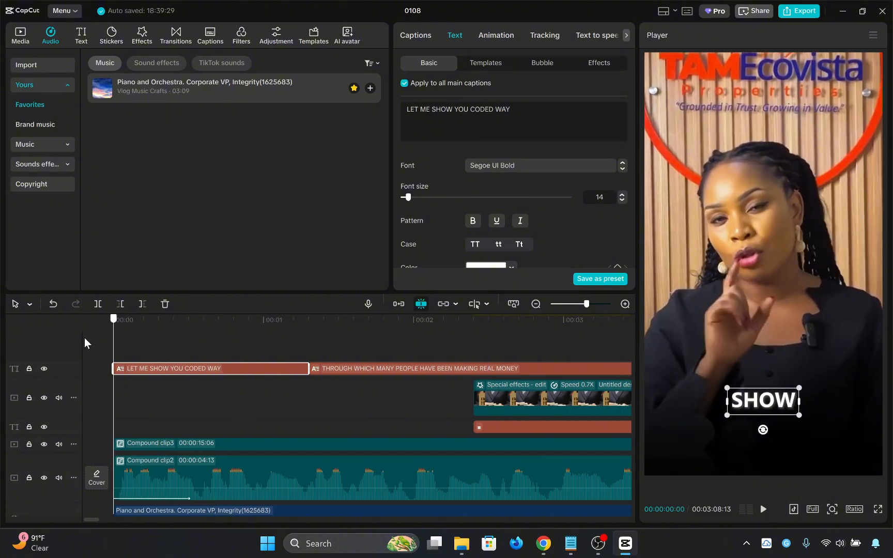
pyautogui.press('space')
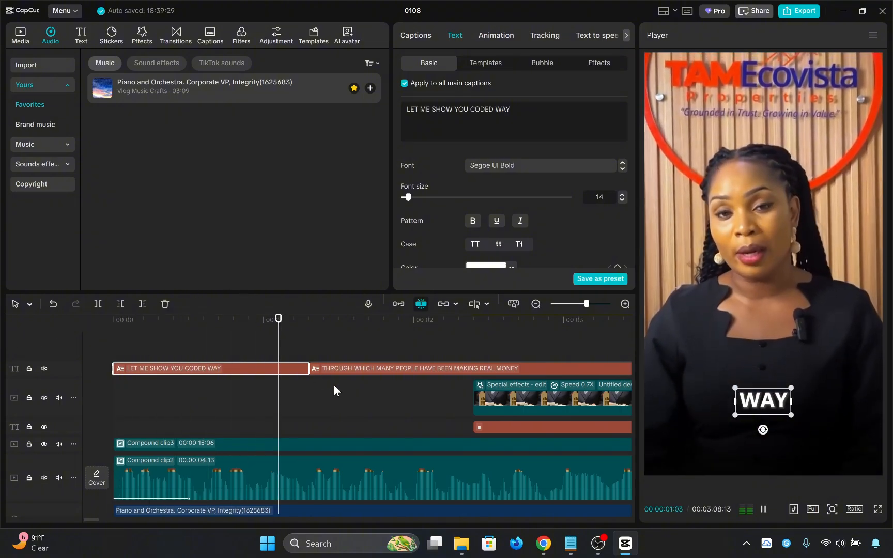
pyautogui.scroll(-2, 451, 388)
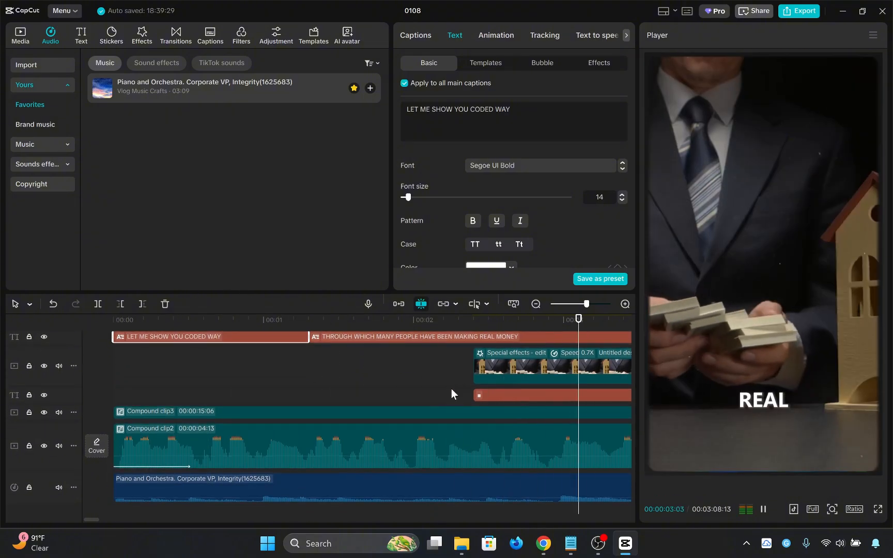
pyautogui.scroll(-5, 496, 406)
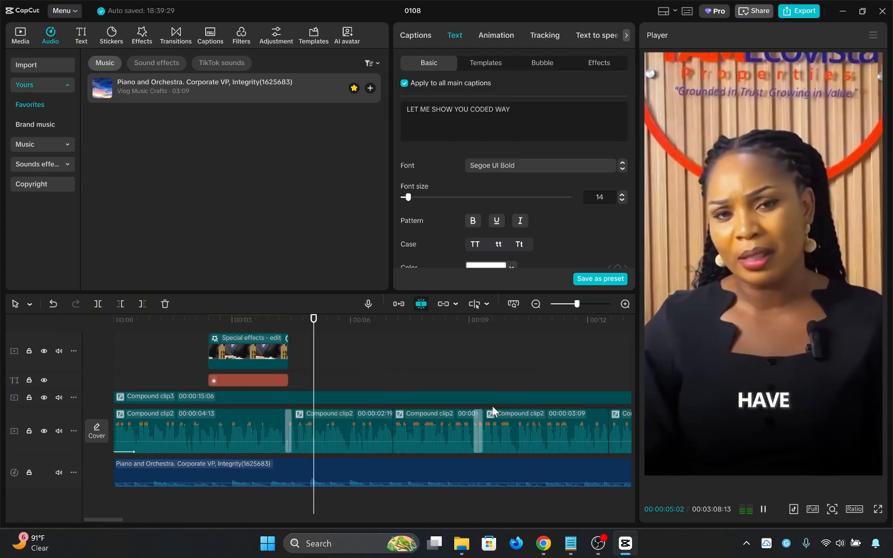
pyautogui.press('space')
pyautogui.click(409, 367)
pyautogui.press('Home')
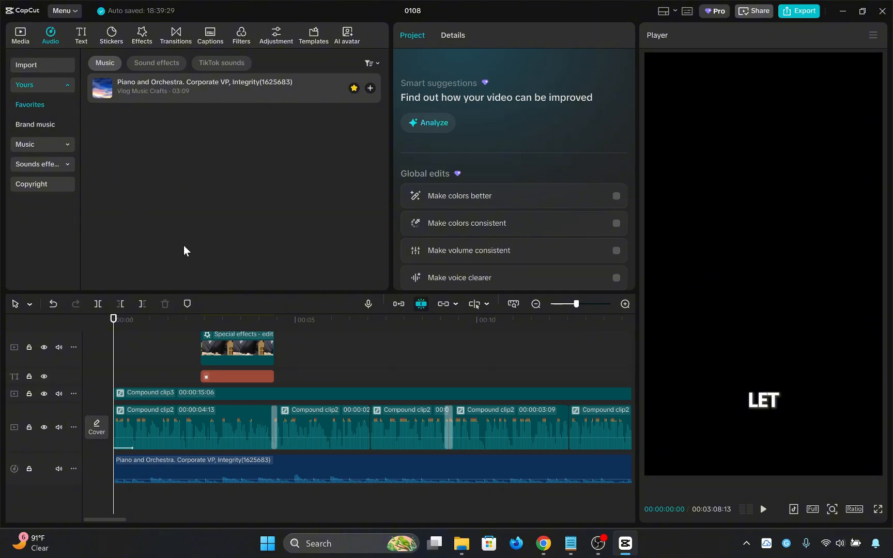
# - Position the playhead at the first transition between the main video clips, at 00:00:04:13
pyautogui.click(511, 367)
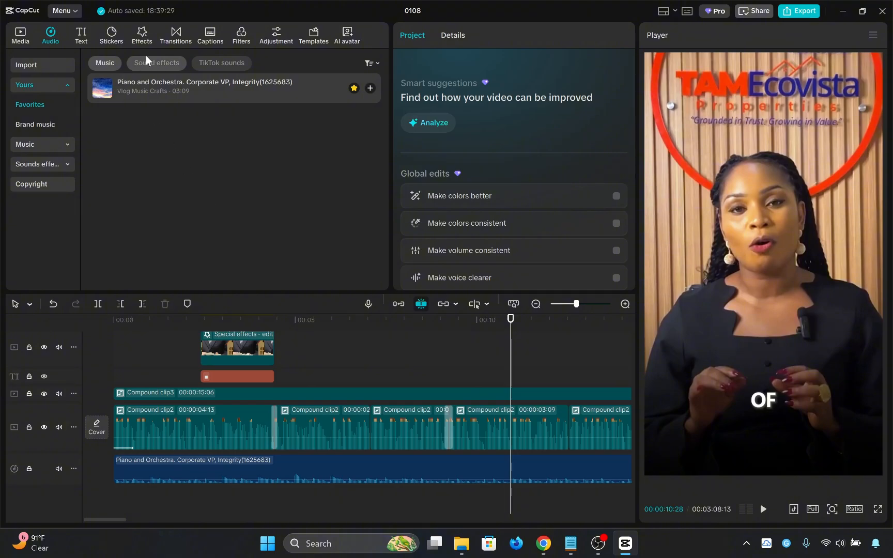
pyautogui.click(23, 32)
pyautogui.click(46, 39)
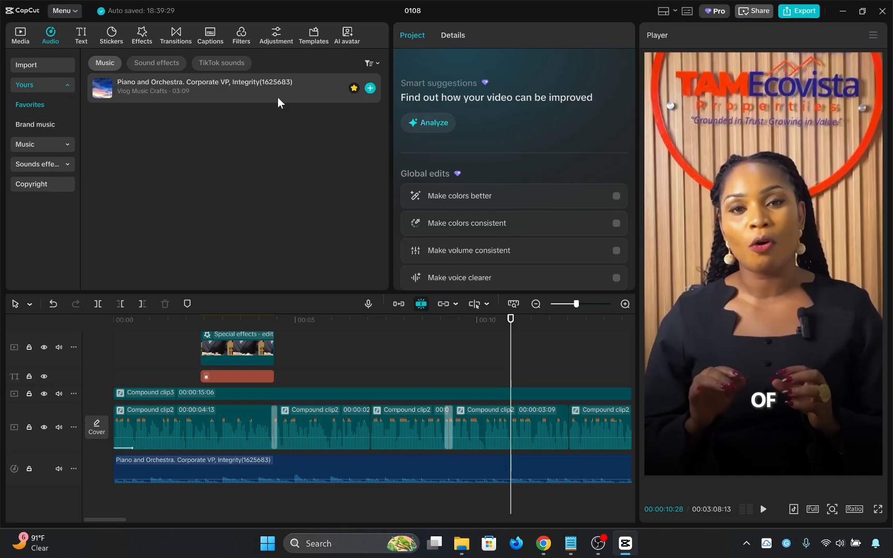
pyautogui.click(287, 339)
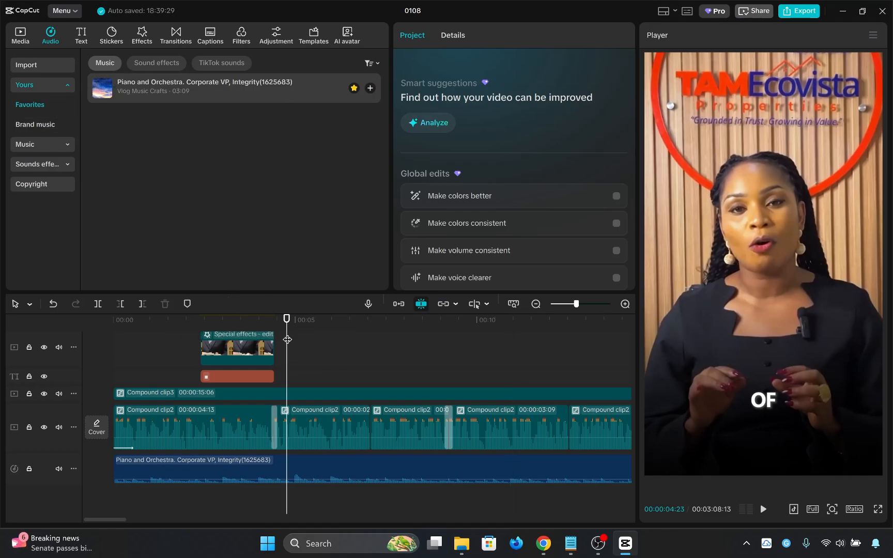
pyautogui.moveTo(286, 339); pyautogui.dragTo(276, 337)
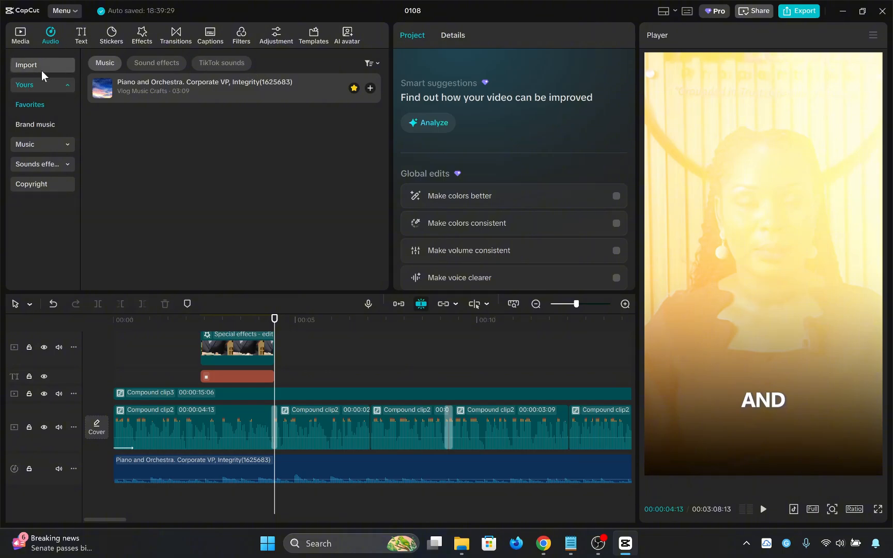
# - Search the music library for "computer click"
pyautogui.click(61, 85)
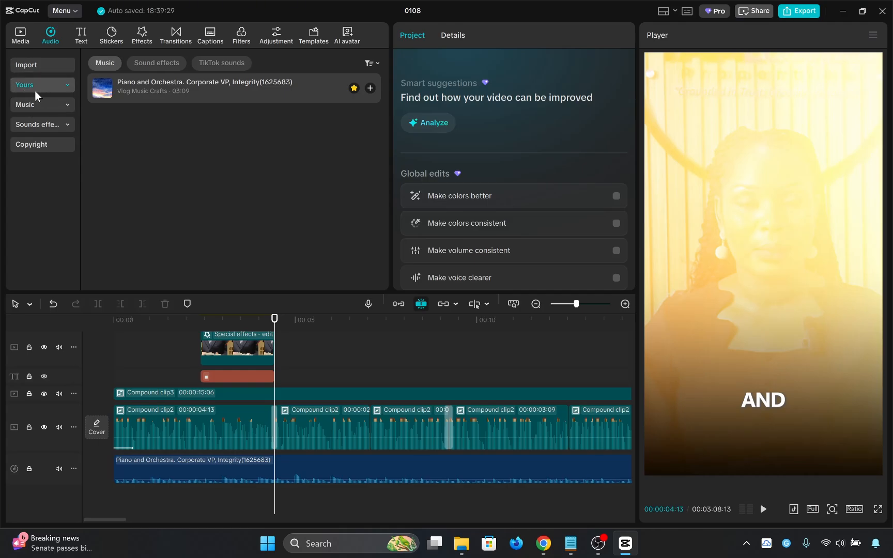
pyautogui.click(39, 71)
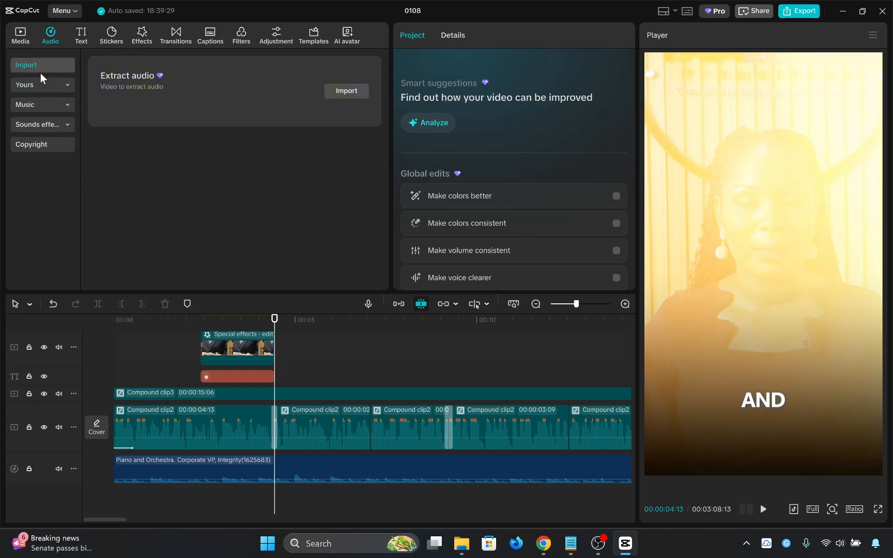
pyautogui.click(49, 105)
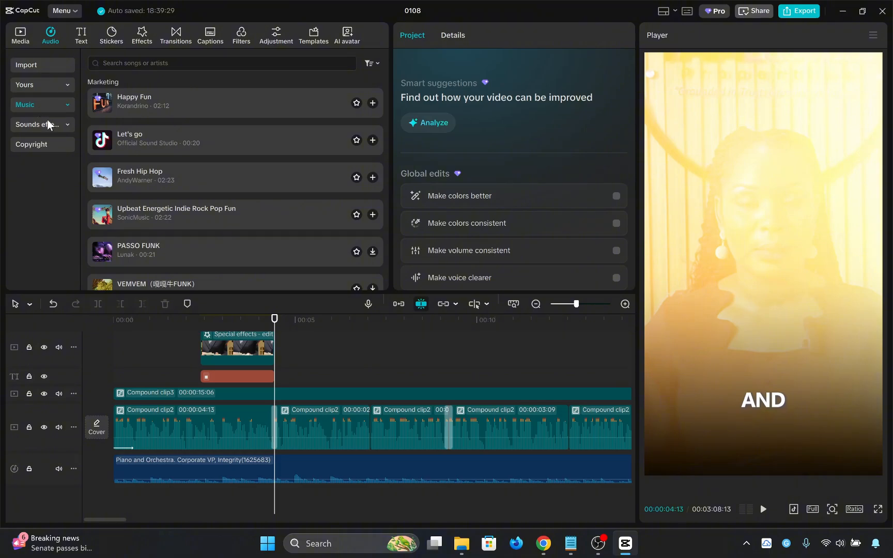
pyautogui.click(108, 64)
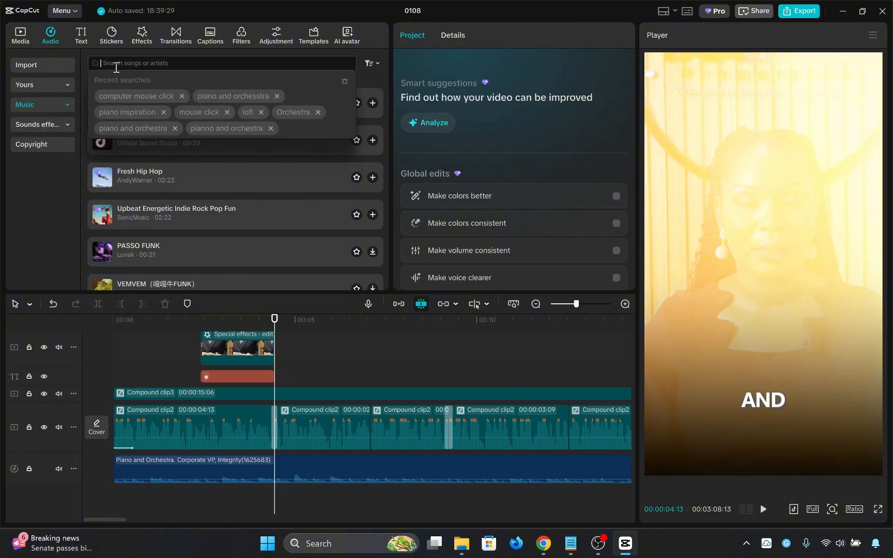
pyautogui.write('COMPU')
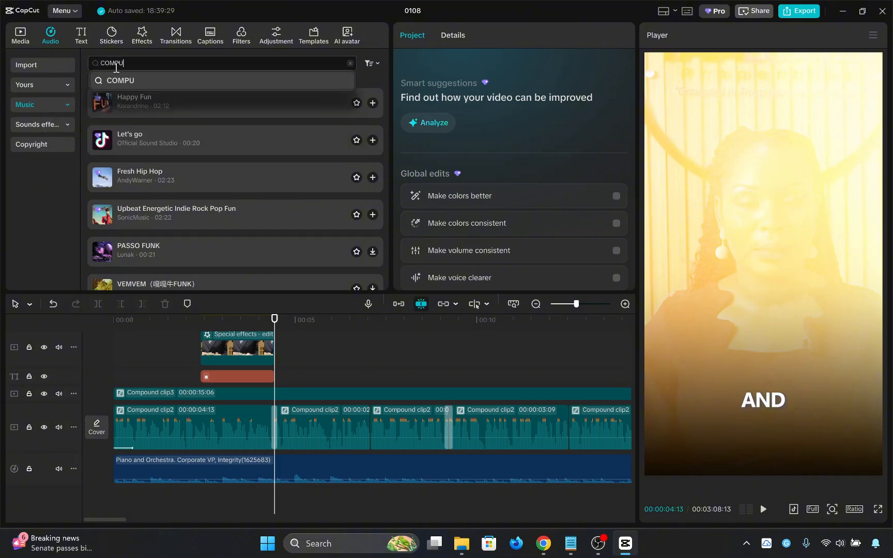
pyautogui.write('ter')
pyautogui.press('BackSpace')
pyautogui.press('BackSpace')
pyautogui.press('BackSpace')
pyautogui.press('BackSpace')
pyautogui.press('BackSpace')
pyautogui.press('BackSpace')
pyautogui.press('BackSpace')
pyautogui.press('BackSpace')
pyautogui.write('computer click')
pyautogui.press('Return')
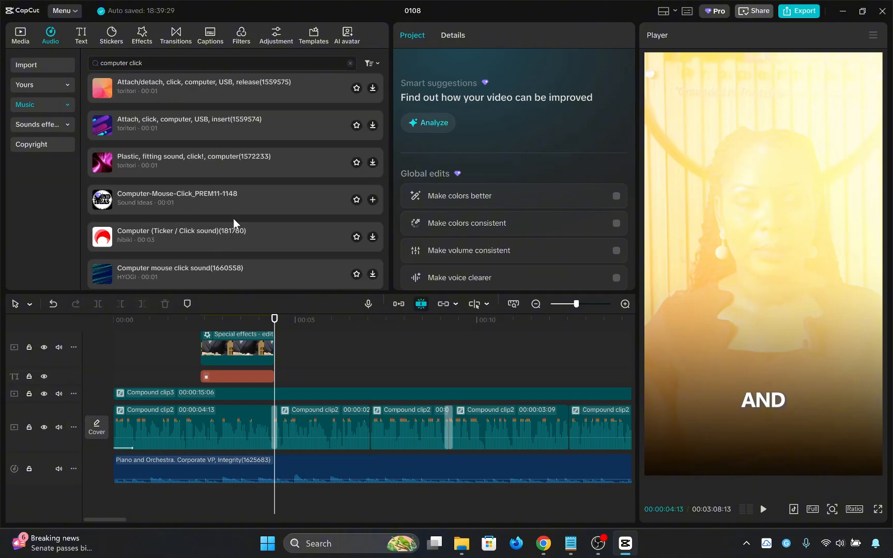
# - Change the audio library search to "computer mouse"
pyautogui.doubleClick(135, 63)
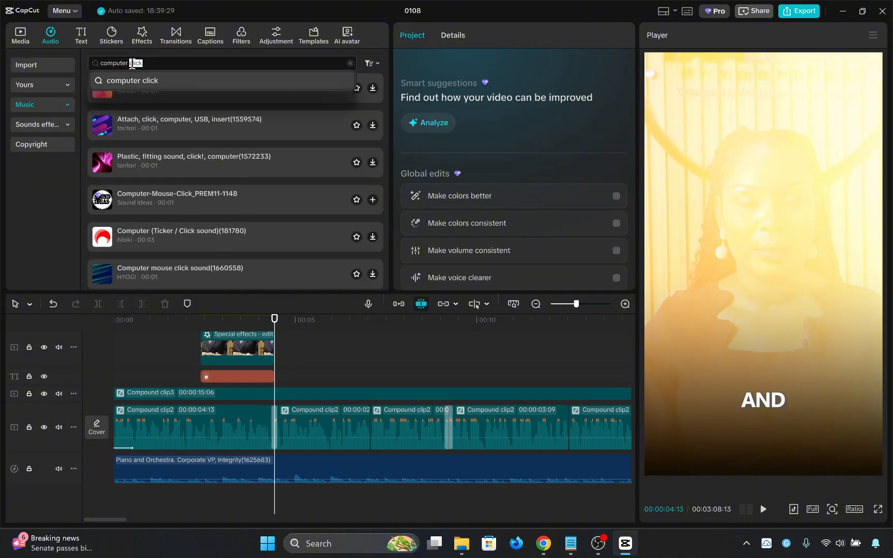
pyautogui.press('BackSpace')
pyautogui.write('mouse')
pyautogui.press('Return')
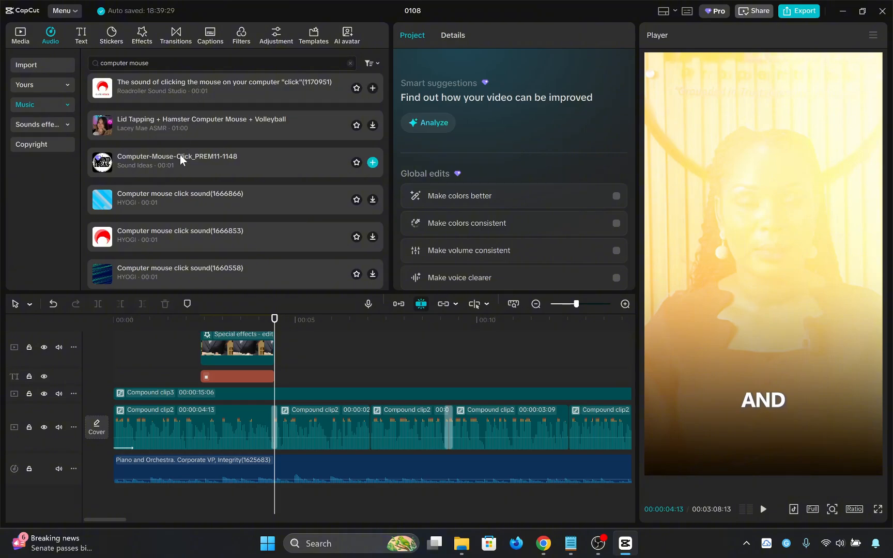
# - Preview the Computer-Mouse-Click_PREM11-1148 sound and add it to the timeline at the first transition
pyautogui.click(196, 171)
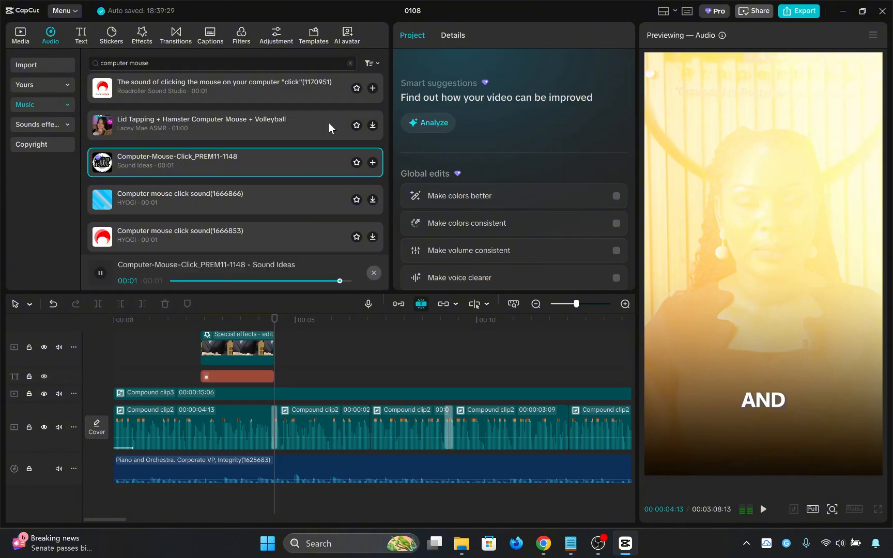
pyautogui.click(259, 99)
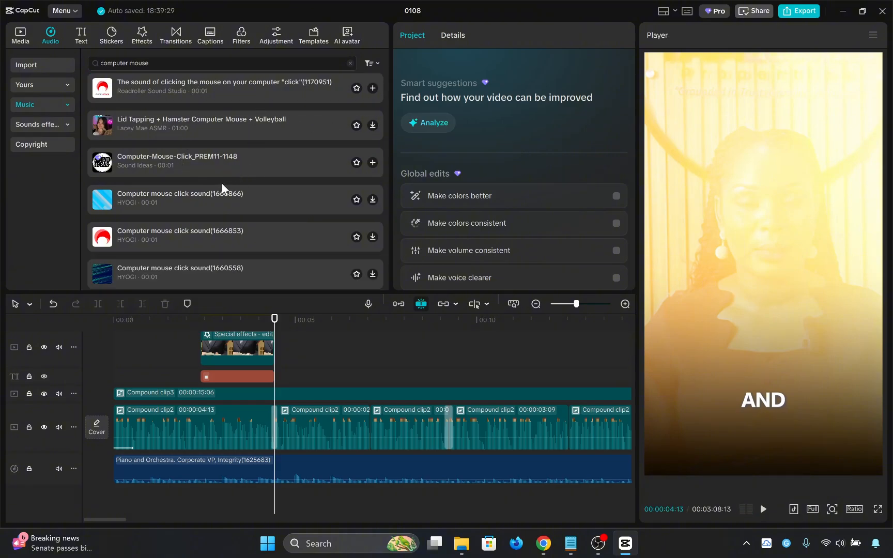
pyautogui.click(372, 162)
pyautogui.scroll(-1, 285, 446)
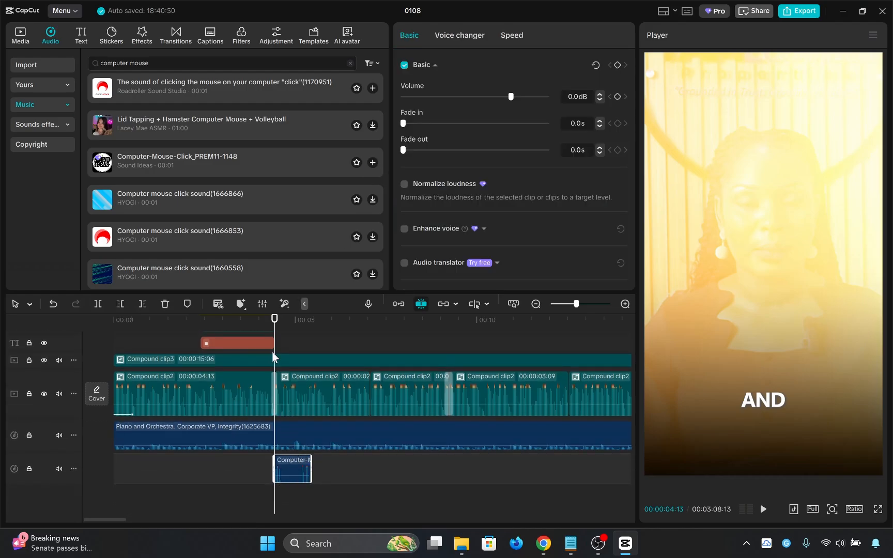
# - Trim the mouse-click sound to end at 00:00:04:21 and play across the first transition to check it
pyautogui.moveTo(268, 323); pyautogui.dragTo(284, 354)
pyautogui.press('space')
pyautogui.press('space')
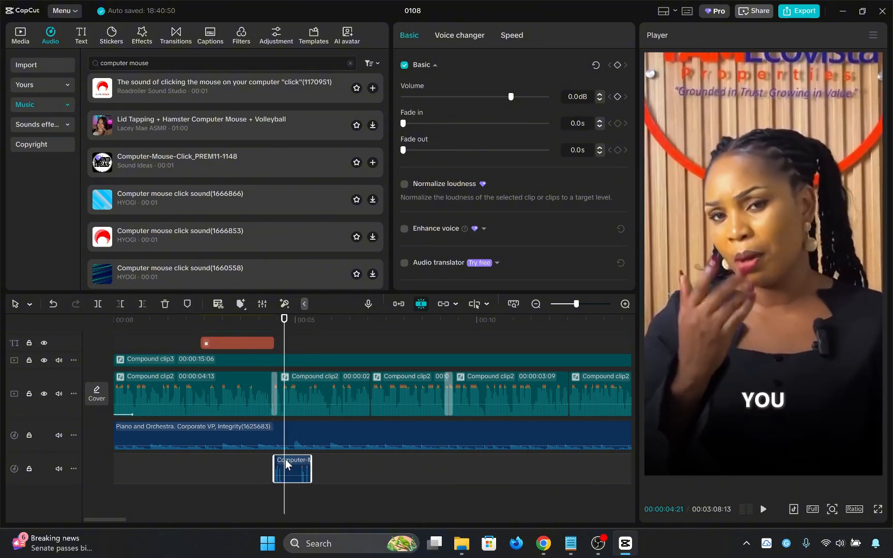
pyautogui.press('w')
pyautogui.click(259, 328)
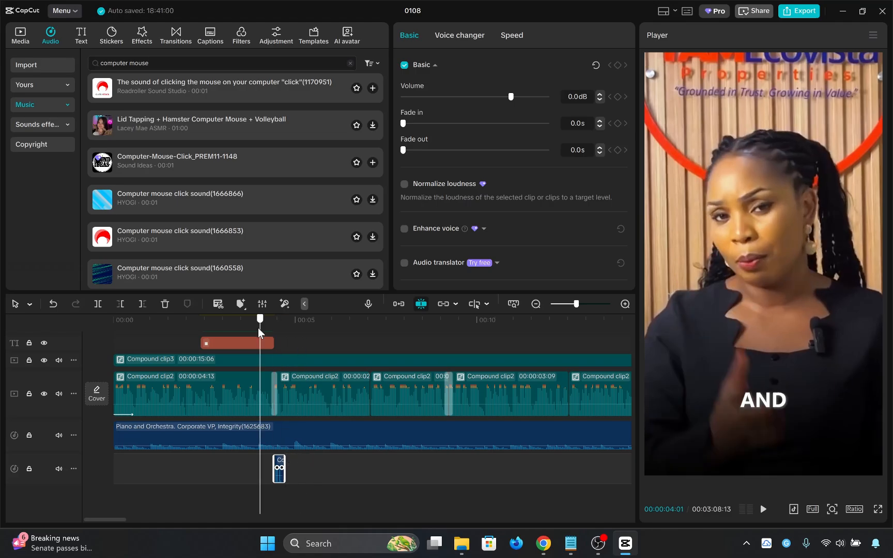
pyautogui.press('space')
pyautogui.press('space')
# - Lower the mouse-click sound's volume to -16.4 dB and play it back from just before the transition
pyautogui.scroll(3, 276, 488)
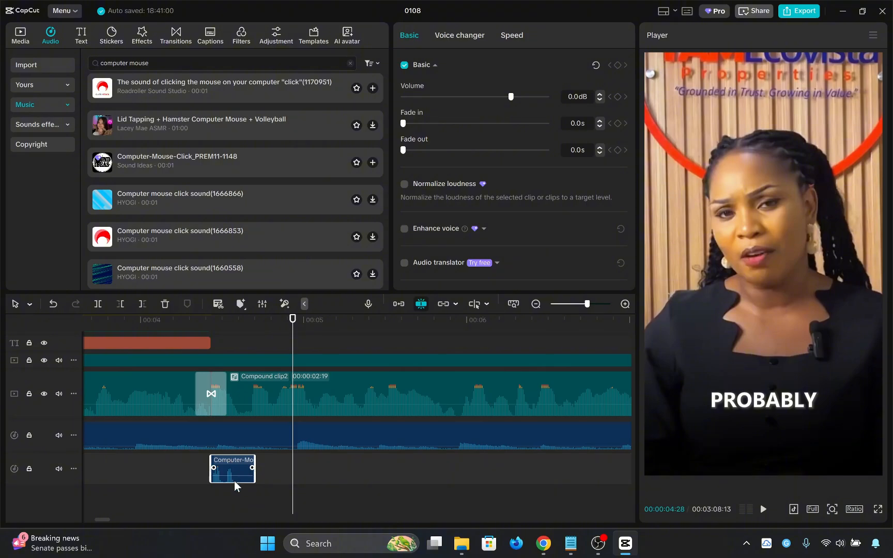
pyautogui.moveTo(235, 468); pyautogui.dragTo(237, 479)
pyautogui.click(195, 469)
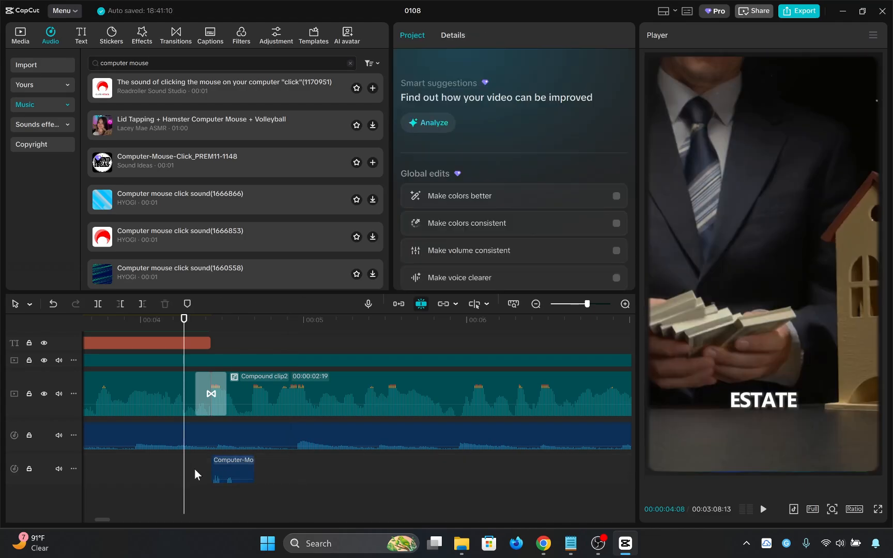
pyautogui.press('space')
# - Copy the mouse-click sound to the second transition at 00:00:09:07 and play across it
pyautogui.click(229, 472)
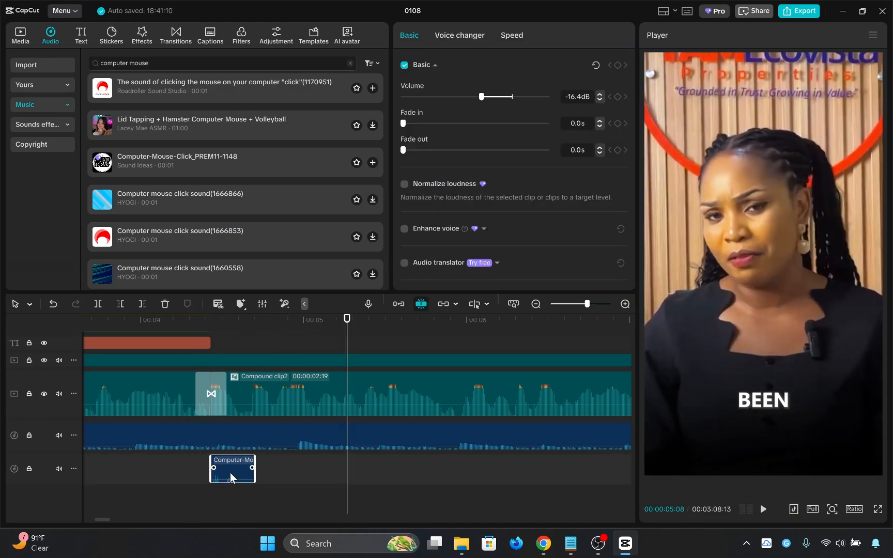
pyautogui.scroll(-3, 516, 491)
pyautogui.hscroll(5, 517, 490)
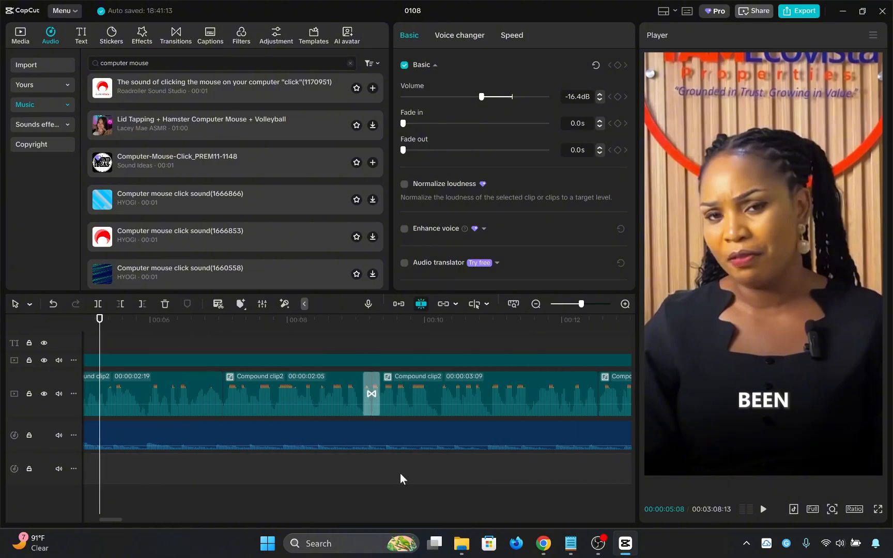
pyautogui.click(351, 471)
pyautogui.moveTo(352, 473); pyautogui.dragTo(372, 502)
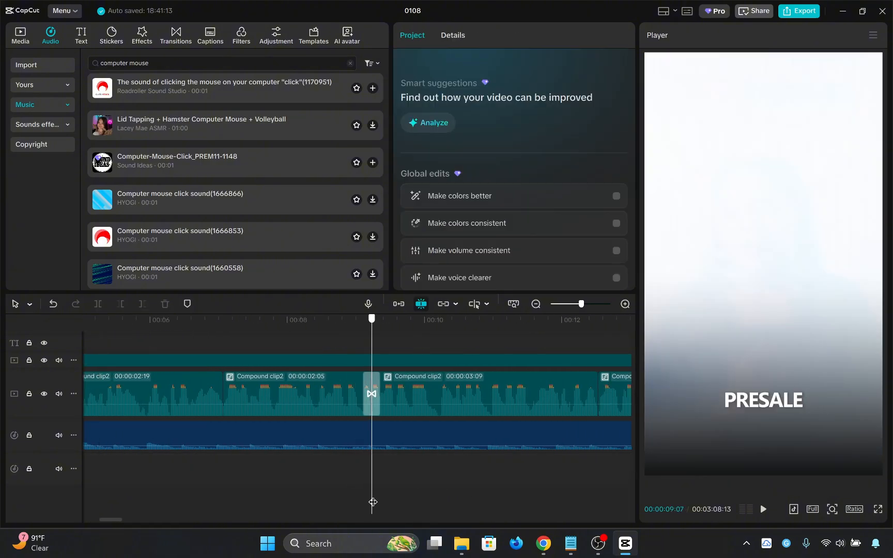
pyautogui.hotkey('ctrl', 'v')
pyautogui.click(331, 481)
pyautogui.press('space')
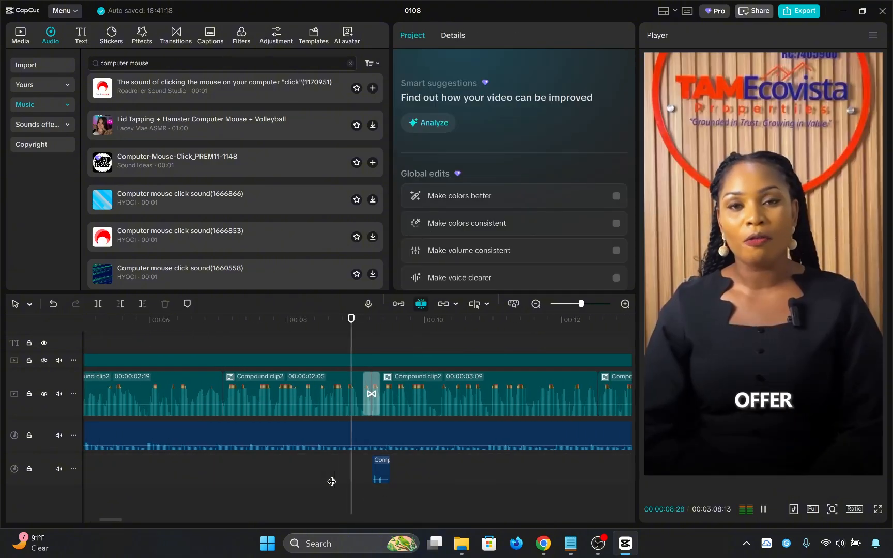
pyautogui.press('space')
# - Trim the end of the piano track to the end of the last video clip at 00:00:15:06
pyautogui.scroll(-3, 518, 478)
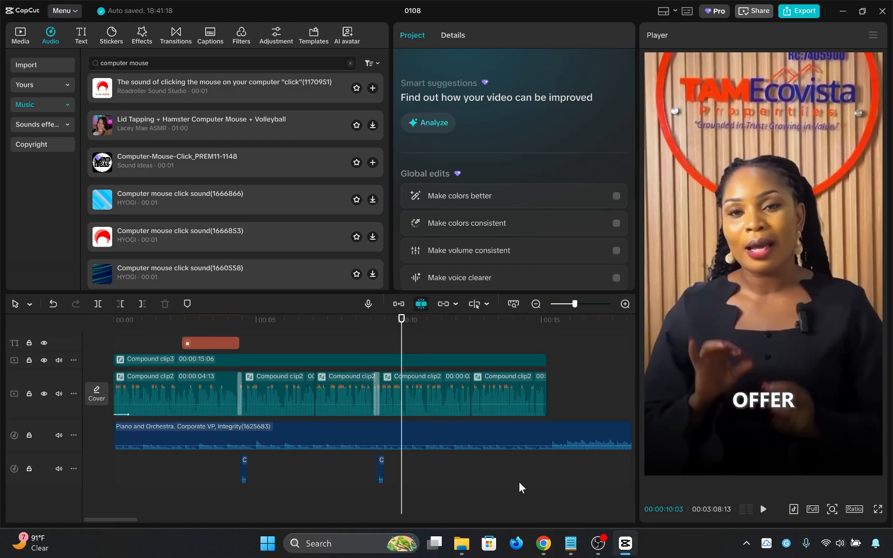
pyautogui.hscroll(4, 518, 483)
pyautogui.click(326, 485)
pyautogui.moveTo(327, 486); pyautogui.dragTo(363, 508)
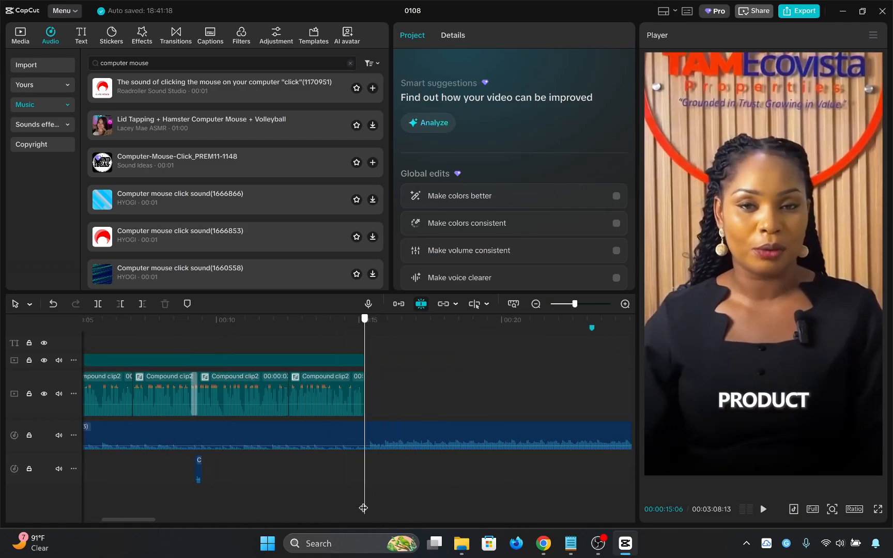
pyautogui.click(377, 431)
pyautogui.press('w')
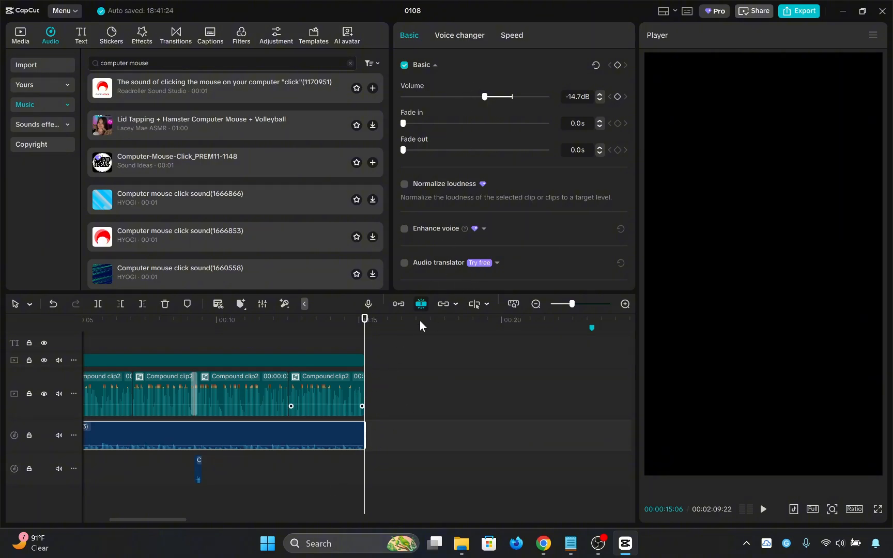
# - Apply the Fade Out exit animation to the last main video clip with a duration of 0.3 s
pyautogui.click(346, 391)
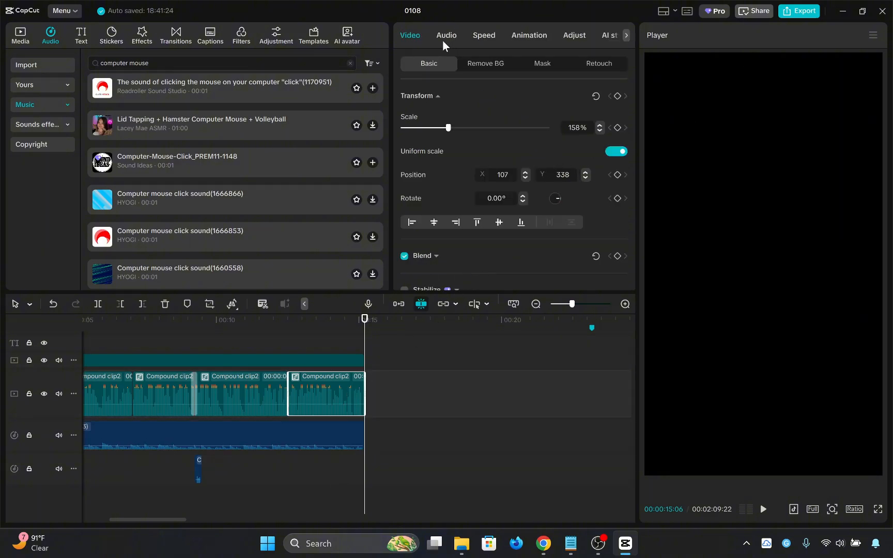
pyautogui.click(532, 35)
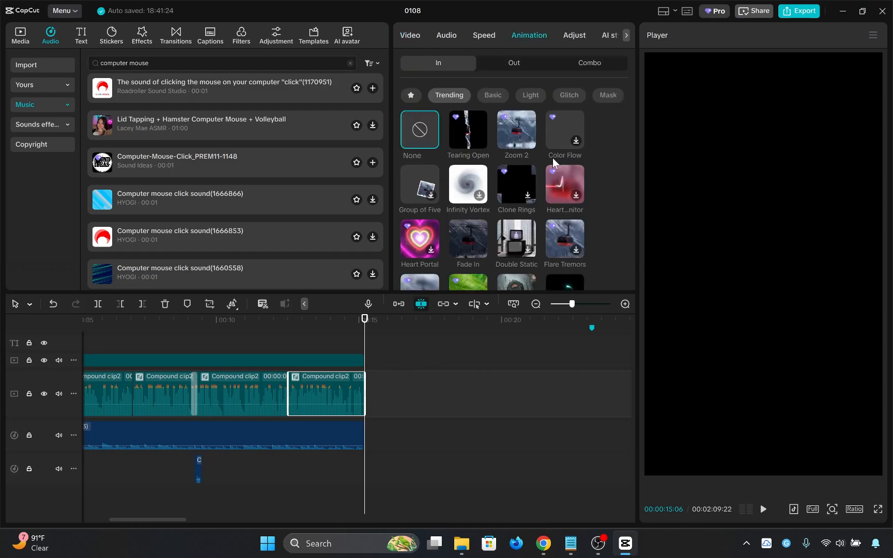
pyautogui.click(515, 65)
pyautogui.click(426, 179)
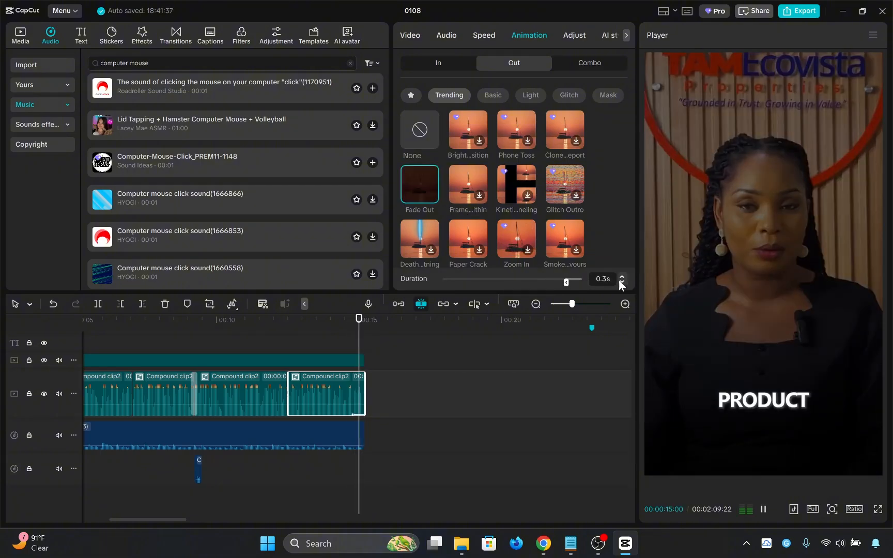
# - Add a short fade-out to the end of the piano background music
pyautogui.click(332, 447)
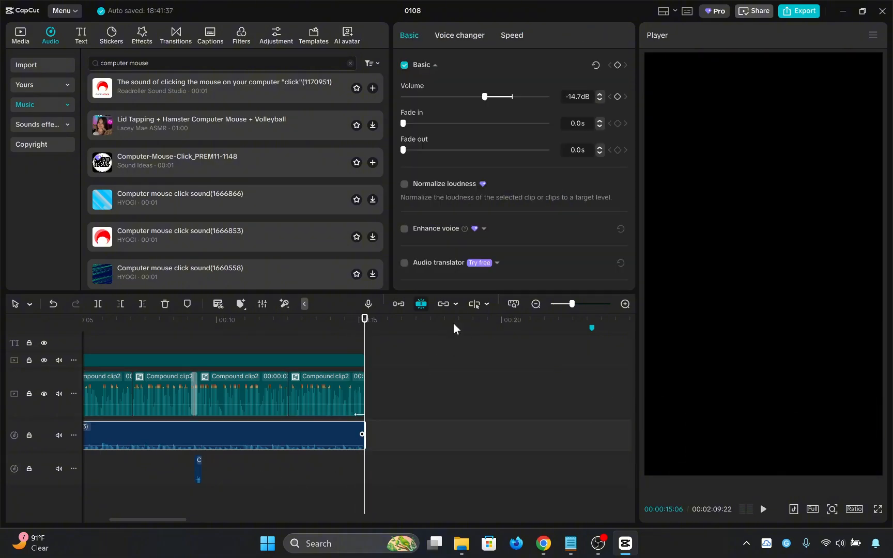
pyautogui.moveTo(411, 149)
pyautogui.mouseDown()
pyautogui.moveTo(425, 156)
pyautogui.moveTo(413, 157)
pyautogui.mouseUp()
pyautogui.moveTo(309, 490); pyautogui.dragTo(299, 493)
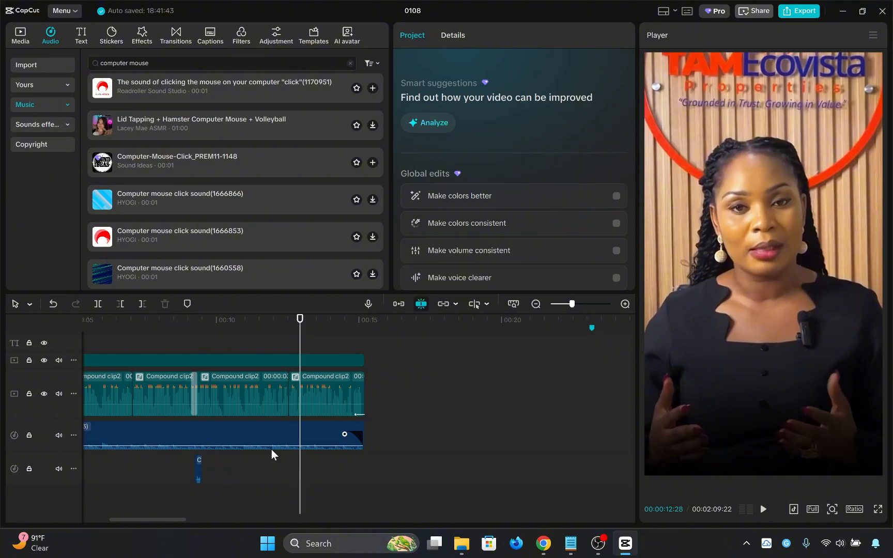
# - Review the ENHANCING SOUND editing checklist in Notepad, then switch back to CapCut and play the finished edit from its start
pyautogui.click(570, 543)
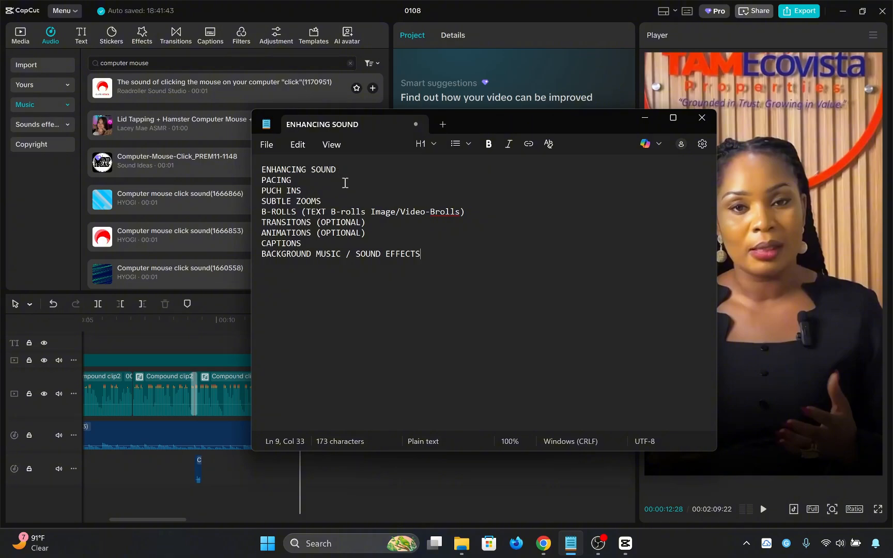
pyautogui.click(646, 116)
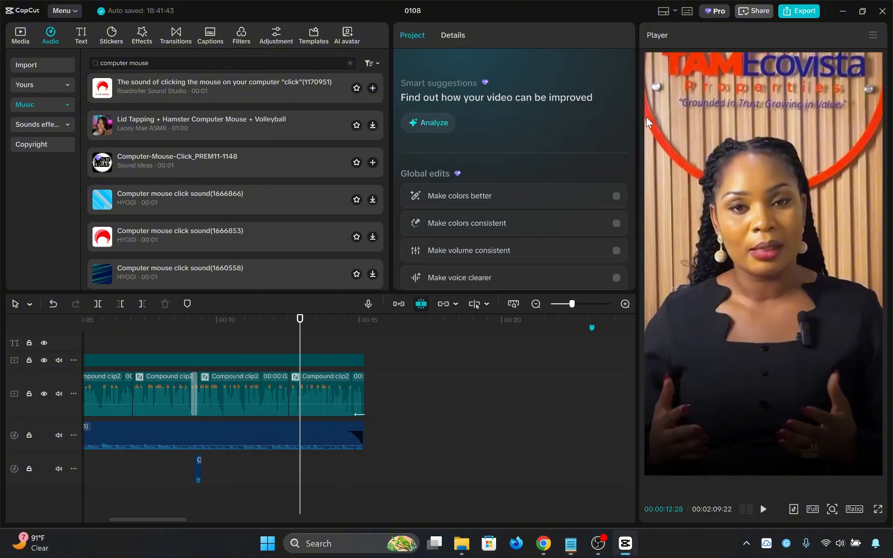
pyautogui.click(313, 347)
pyautogui.press('Home')
pyautogui.press('space')
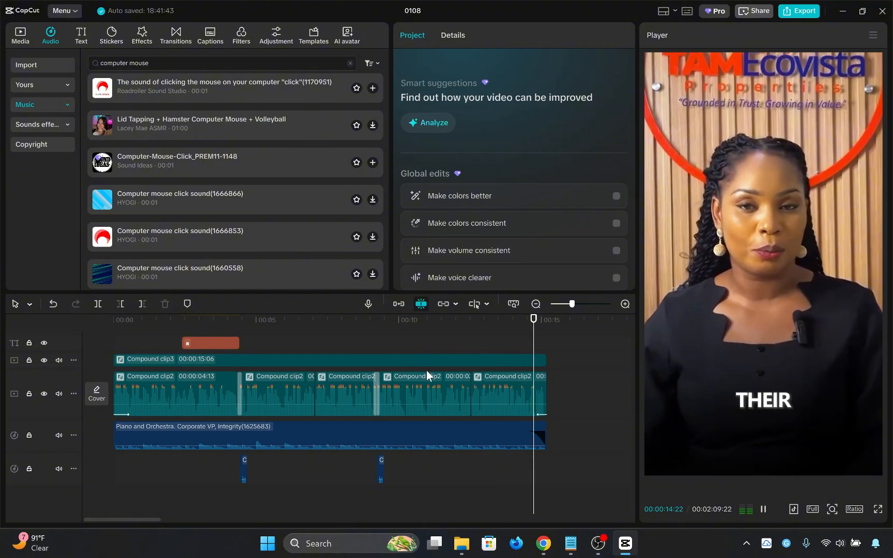
pyautogui.moveTo(471, 345); pyautogui.dragTo(540, 421)
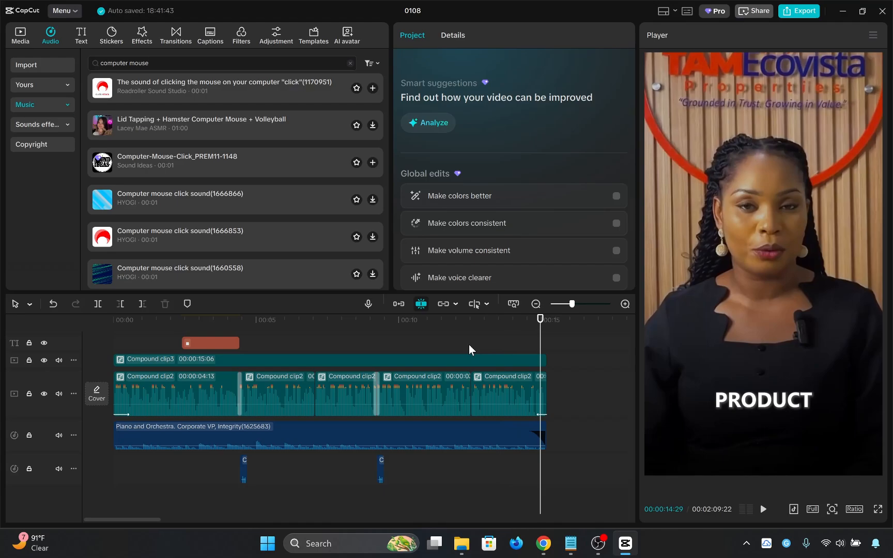
# - Bring up the ENHANCING SOUND checklist in Notepad again to recap the editing stages, then return to CapCut
pyautogui.scroll(-2, 539, 367)
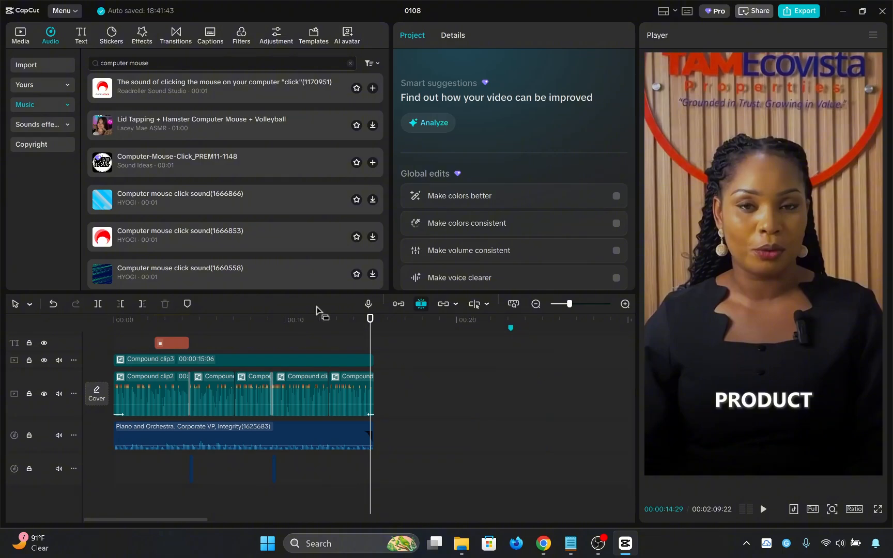
pyautogui.click(292, 347)
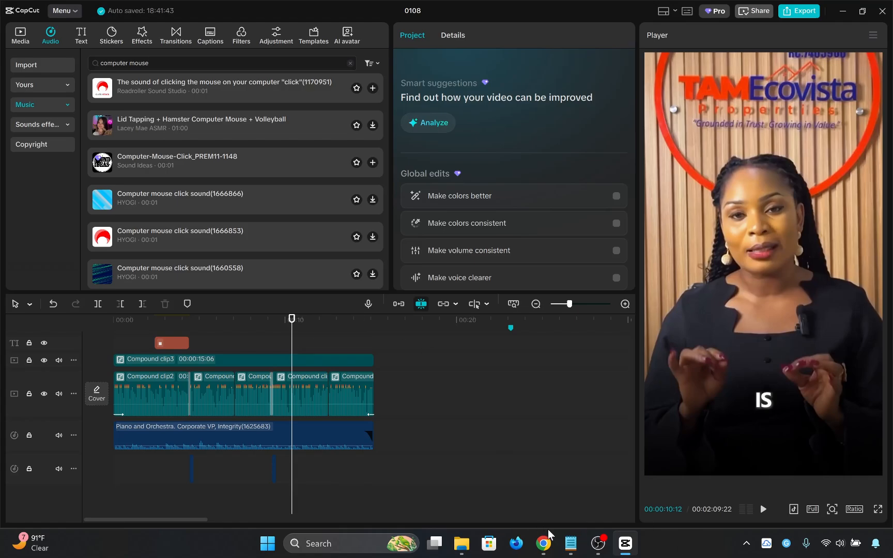
pyautogui.click(572, 543)
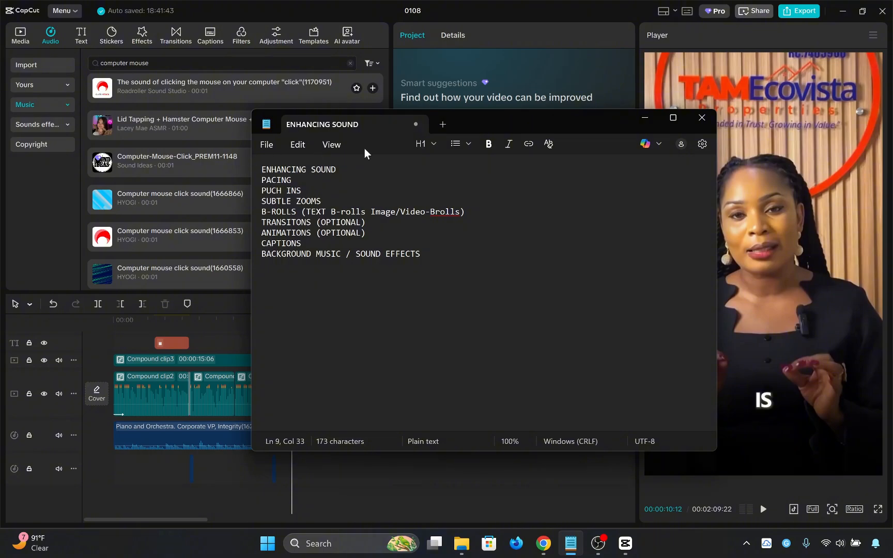
pyautogui.click(644, 118)
# - Place the raw "This is your sign to invest in real estate in 2026" clip after the finished edit on the main track and play it
pyautogui.moveTo(291, 319); pyautogui.dragTo(74, 330)
pyautogui.scroll(3, 404, 376)
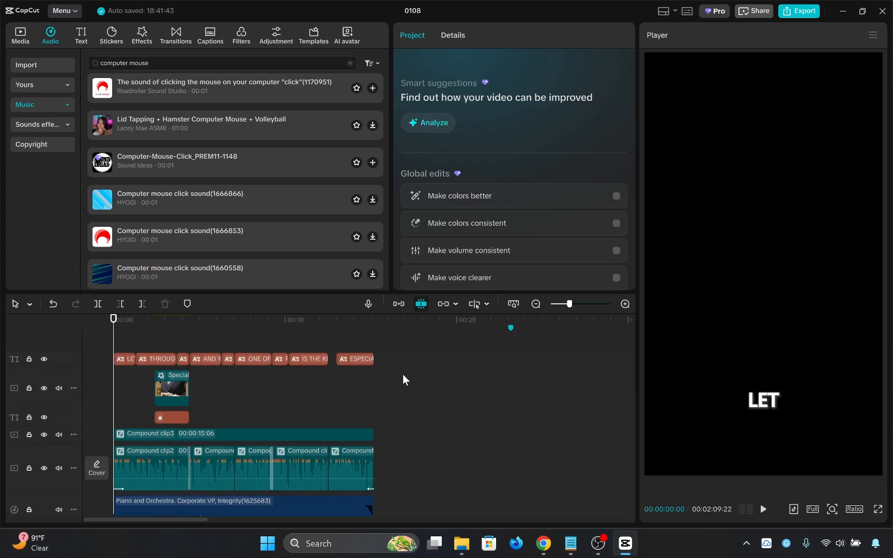
pyautogui.scroll(-1, 403, 376)
pyautogui.scroll(1, 404, 376)
pyautogui.click(18, 36)
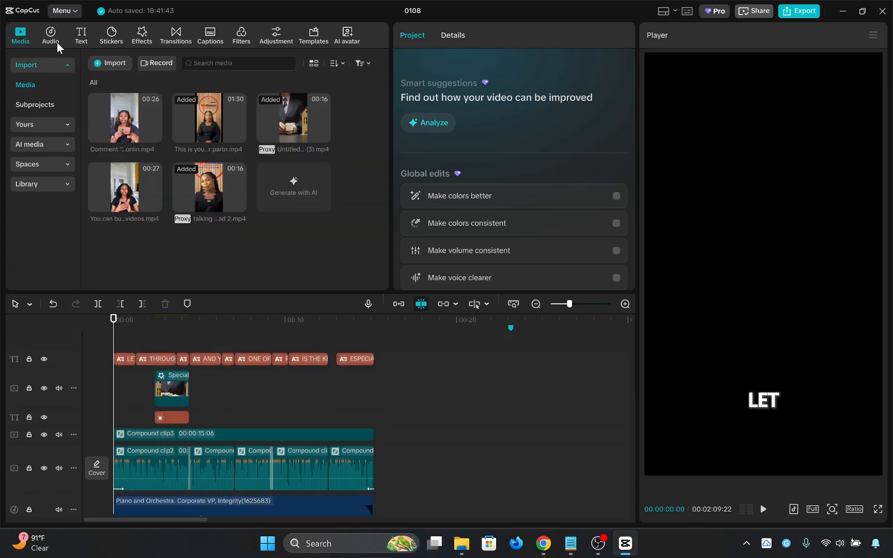
pyautogui.moveTo(191, 119); pyautogui.dragTo(437, 455)
pyautogui.click(437, 430)
pyautogui.press('space')
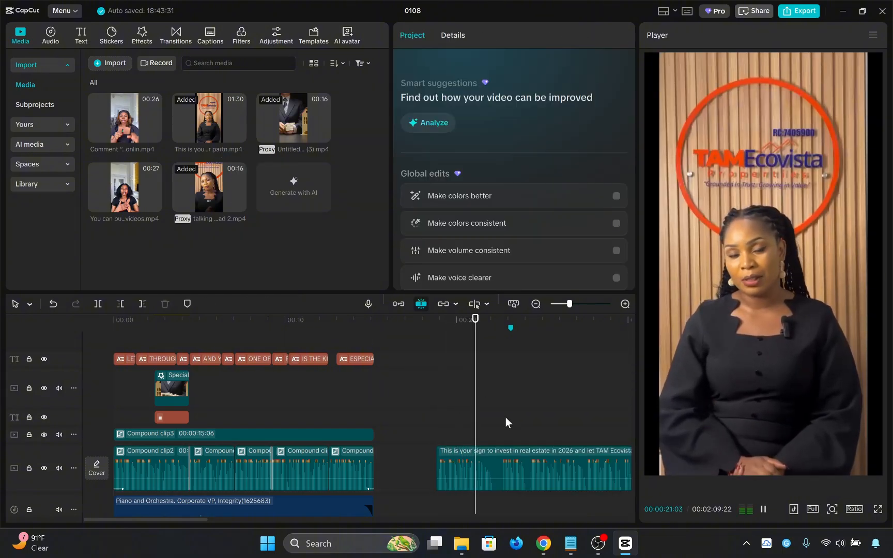
pyautogui.hscroll(3, 519, 427)
pyautogui.hscroll(2, 519, 425)
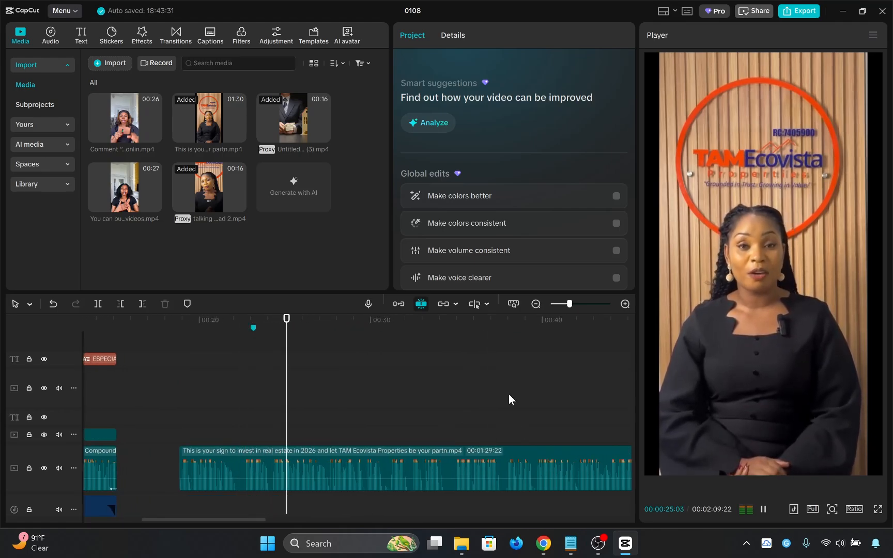
# - Play the opening of the finished edit from 00:00:00:00 into the B-roll section and return to the start
pyautogui.moveTo(271, 379); pyautogui.dragTo(101, 404)
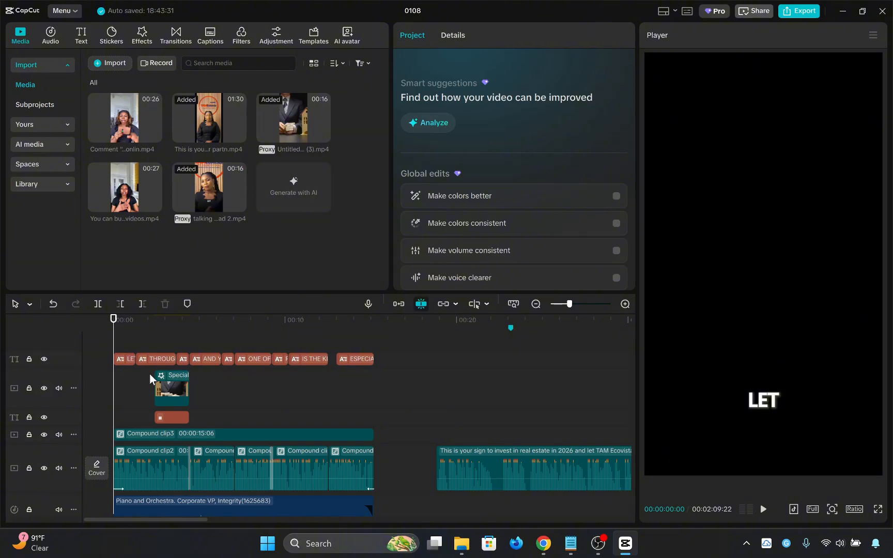
pyautogui.press('space')
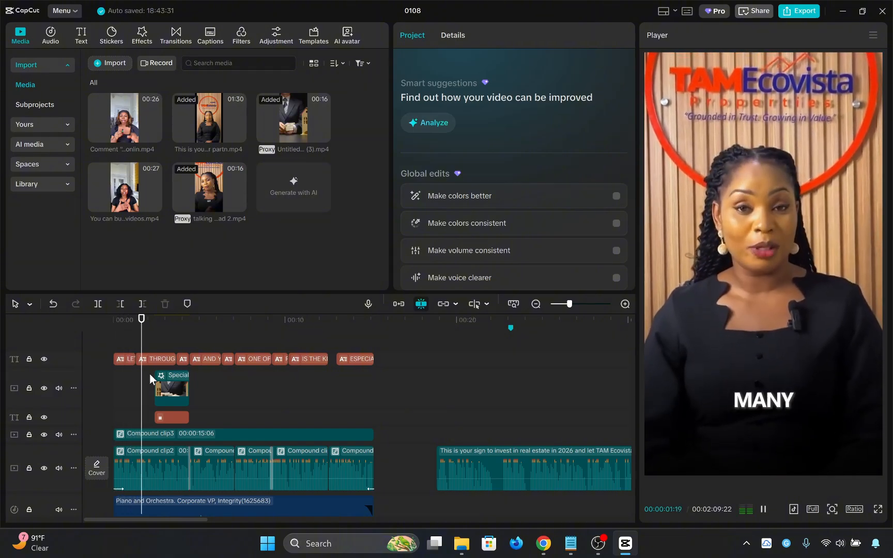
pyautogui.press('space')
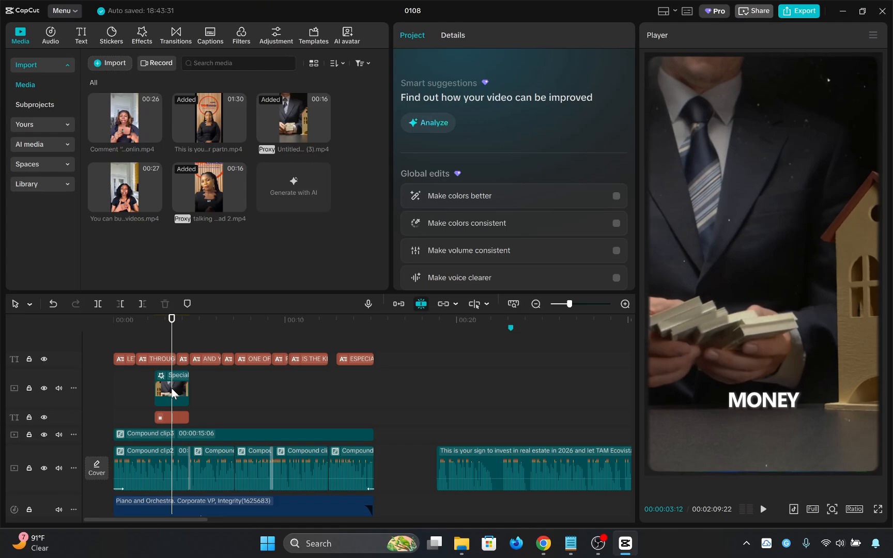
pyautogui.click(145, 382)
pyautogui.click(109, 397)
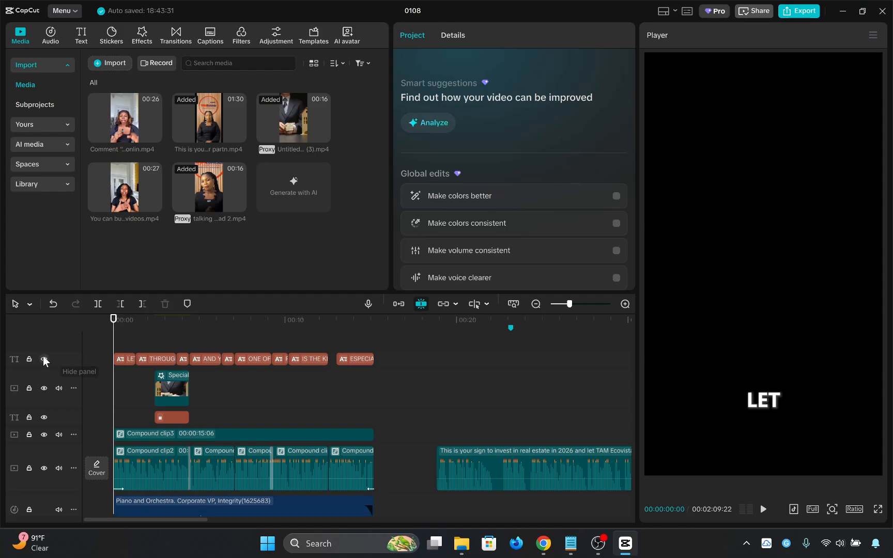
# - Play the edit around the start of the B-roll clip and on past the first transition
pyautogui.moveTo(120, 341); pyautogui.dragTo(154, 345)
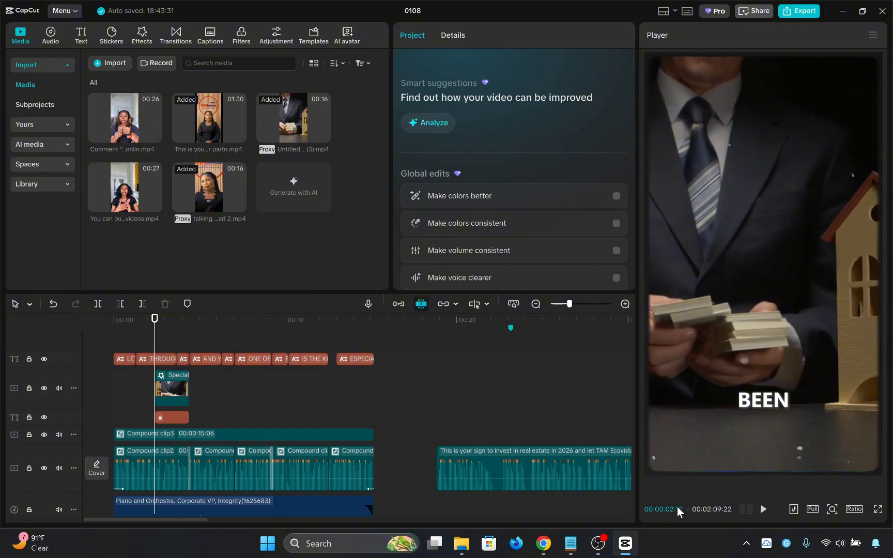
pyautogui.press('space')
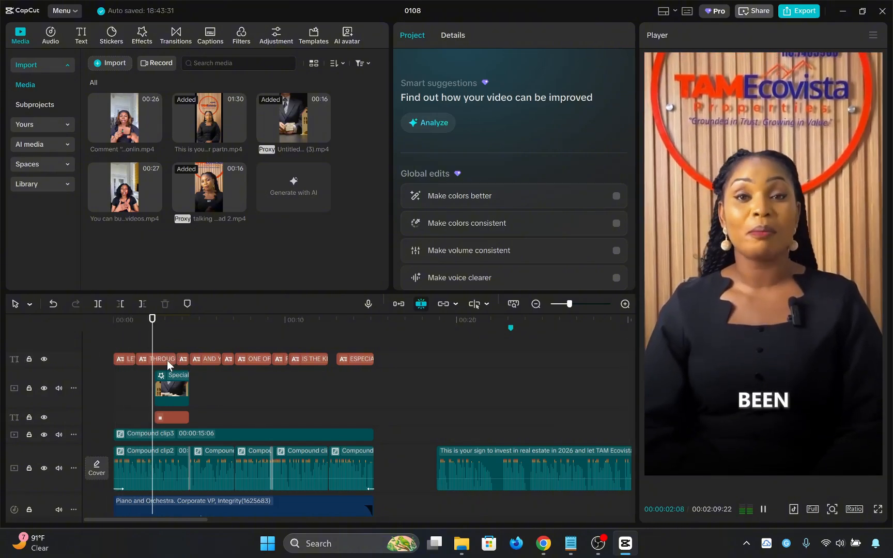
pyautogui.press('space')
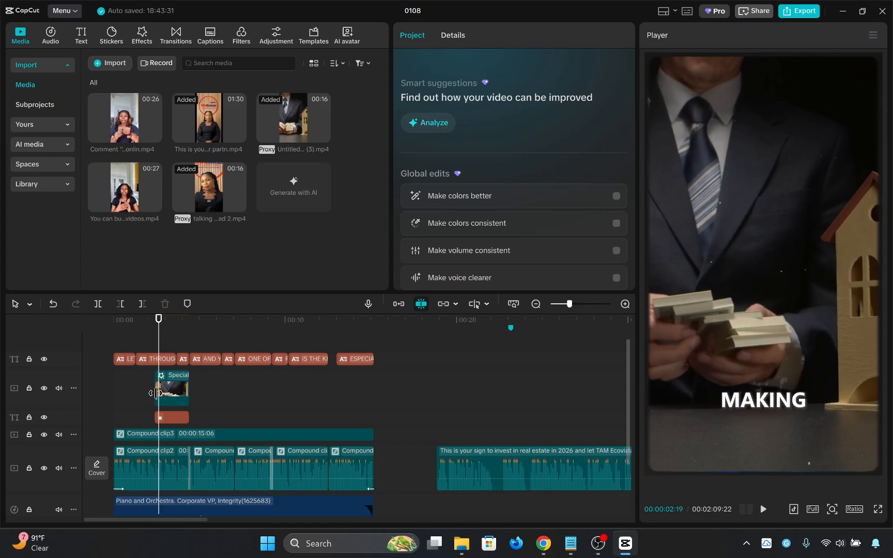
pyautogui.press('space')
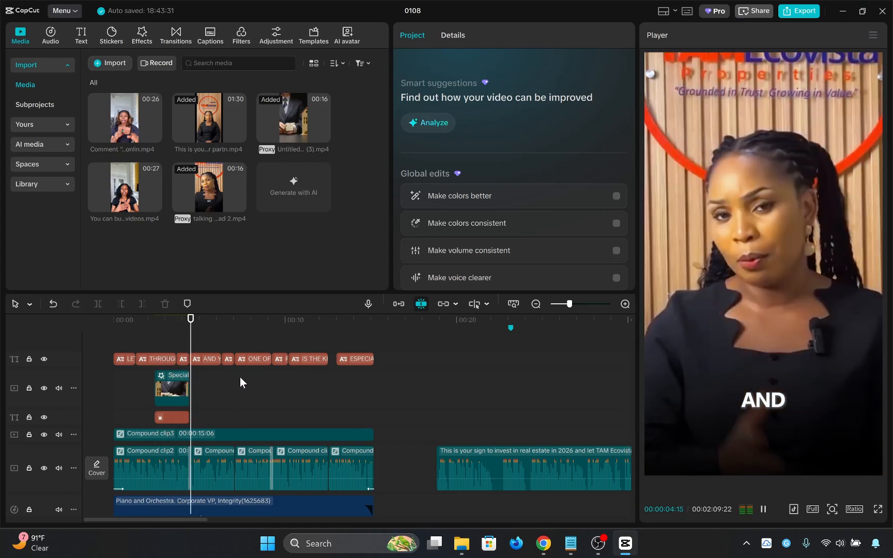
pyautogui.press('space')
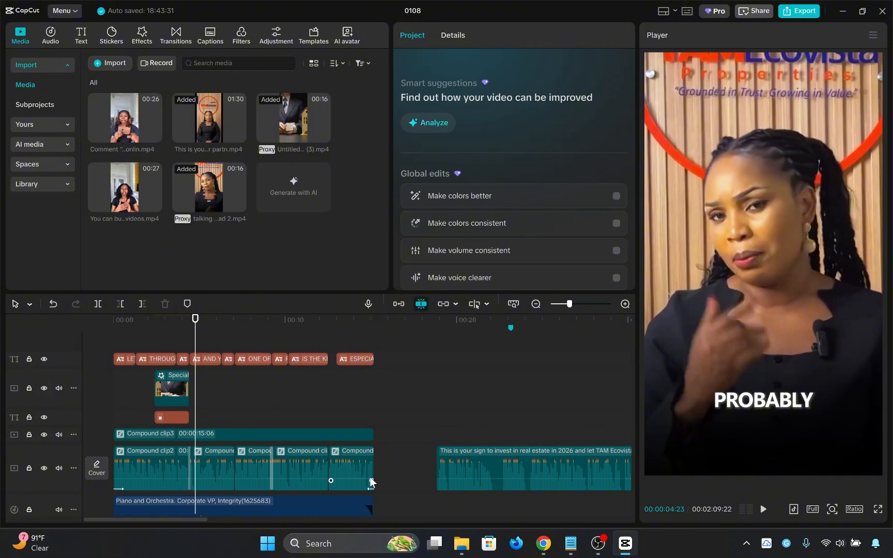
# - Delete the raw "This is your sign to invest in real estate in 2026" clip from the main track
pyautogui.click(530, 477)
pyautogui.scroll(-2, 608, 506)
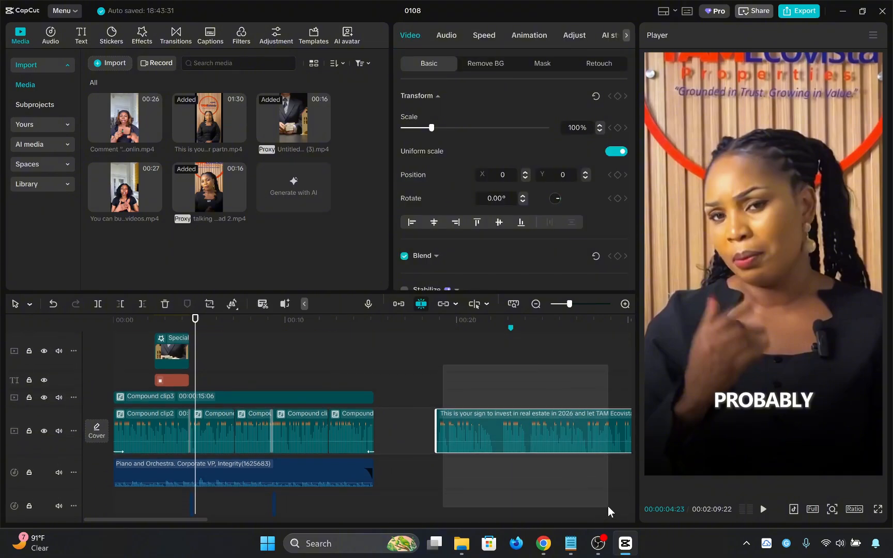
pyautogui.press('Delete')
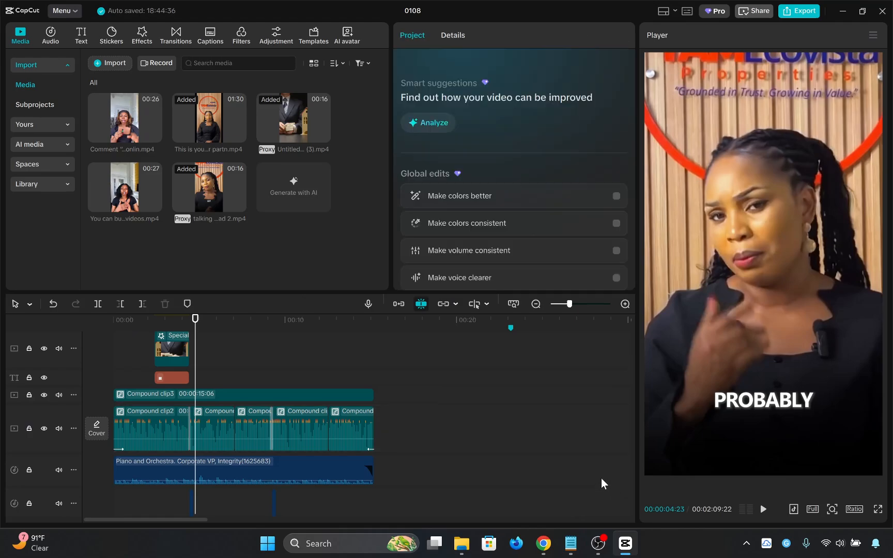
# - Place the "You can build your brand" and "Comment Guide" clips after the finished edit on the main track, with gaps between them
pyautogui.moveTo(107, 188); pyautogui.dragTo(419, 409)
pyautogui.scroll(-3, 547, 414)
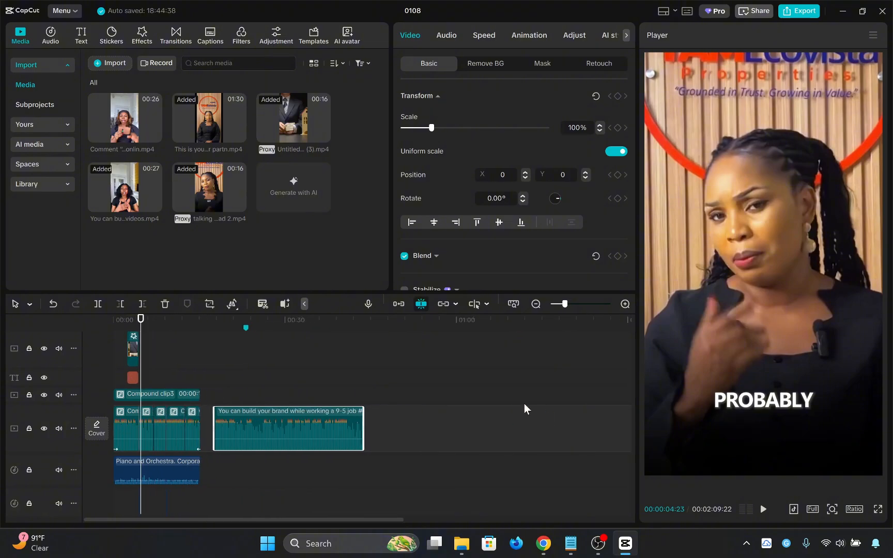
pyautogui.moveTo(124, 119); pyautogui.dragTo(402, 429)
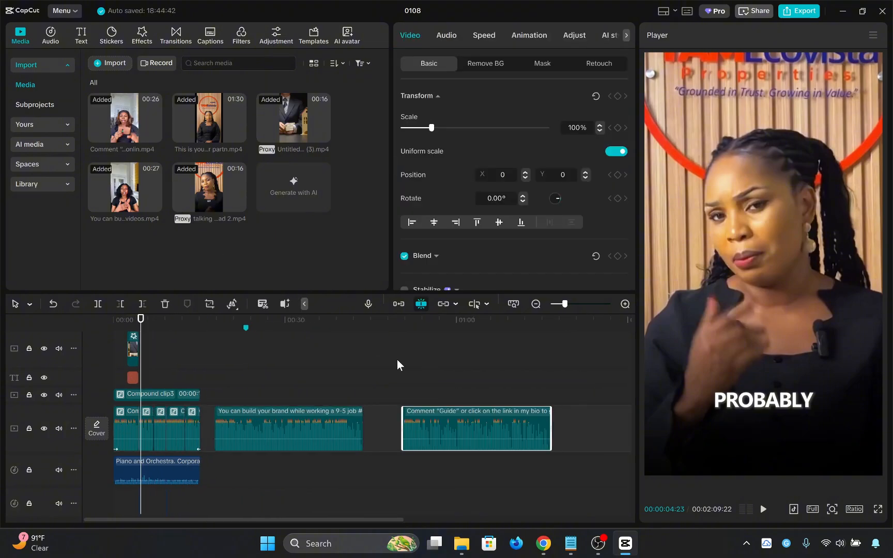
pyautogui.click(383, 356)
pyautogui.moveTo(383, 355); pyautogui.dragTo(231, 333)
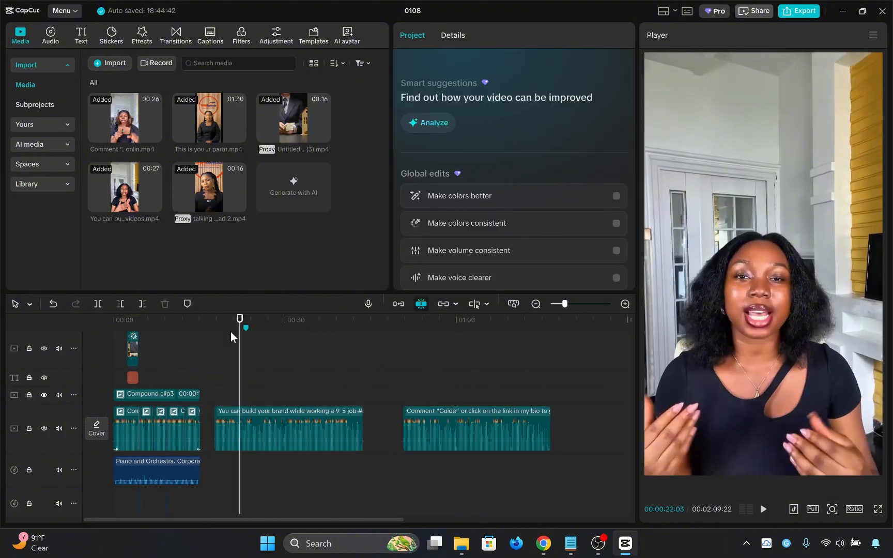
pyautogui.click(507, 413)
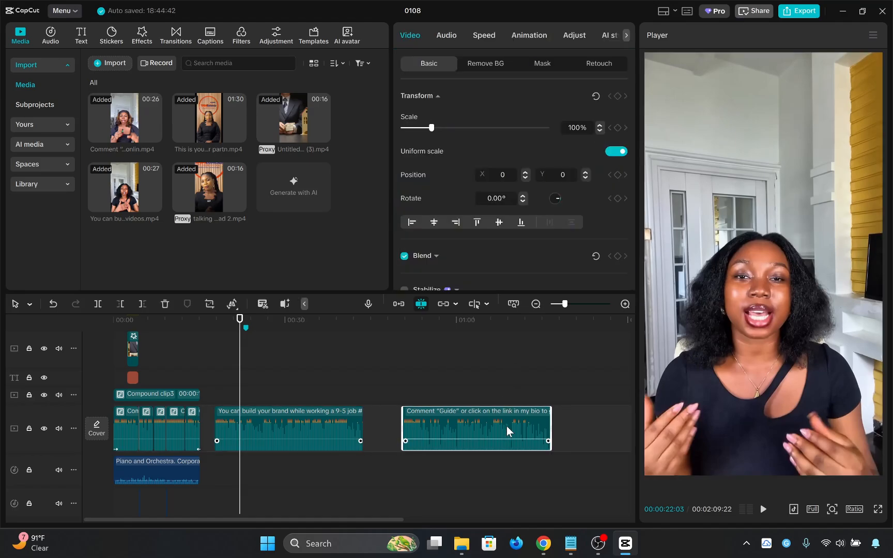
# - Add a horizontal guide at 00:00:19:18 in the preview and move it up to about a third of the frame height from the top
pyautogui.click(226, 401)
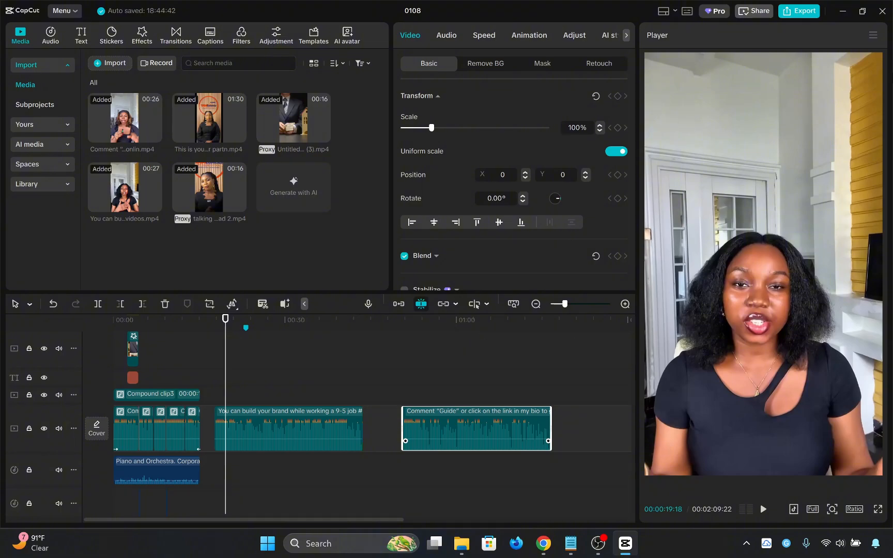
pyautogui.click(871, 36)
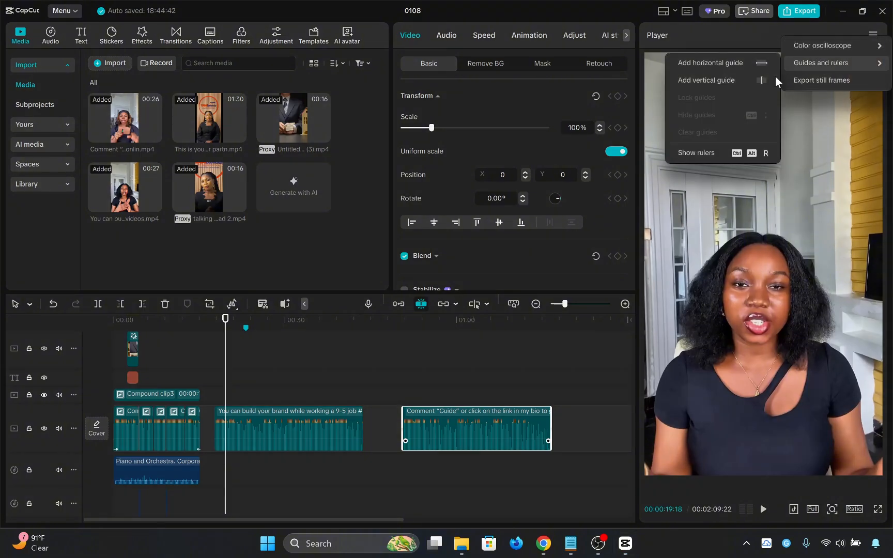
pyautogui.moveTo(812, 58)
pyautogui.click(733, 61)
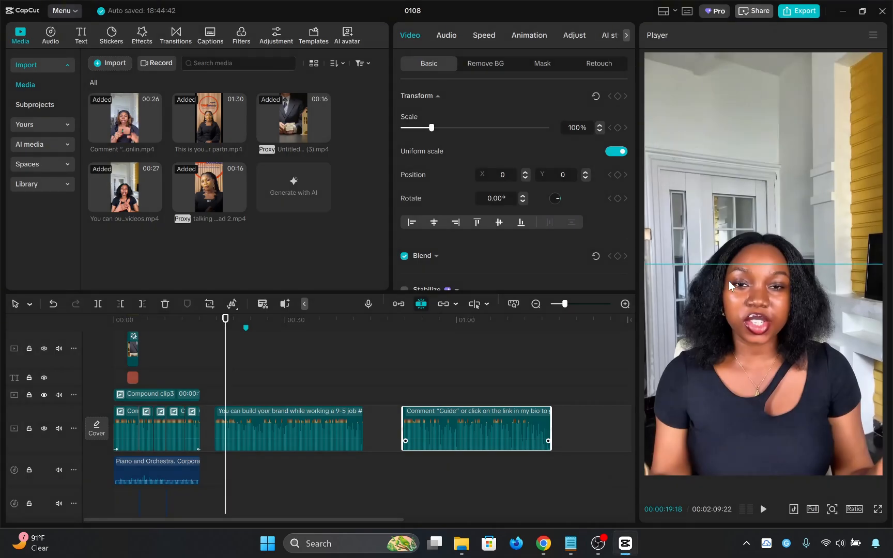
pyautogui.moveTo(753, 264); pyautogui.dragTo(754, 199)
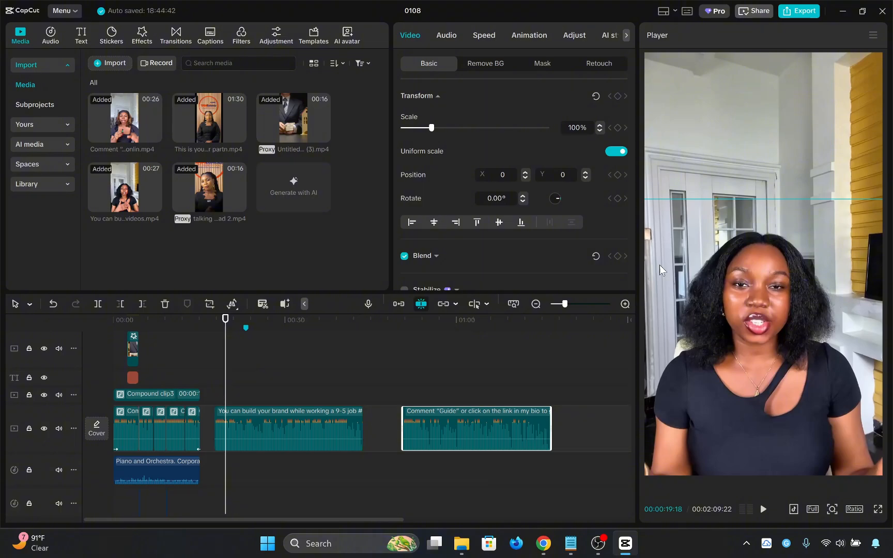
# - Scale the "You can build your brand" clip to 150% and position it at X 48, Y 883 so the speaker's eyes sit on the guide
pyautogui.click(289, 430)
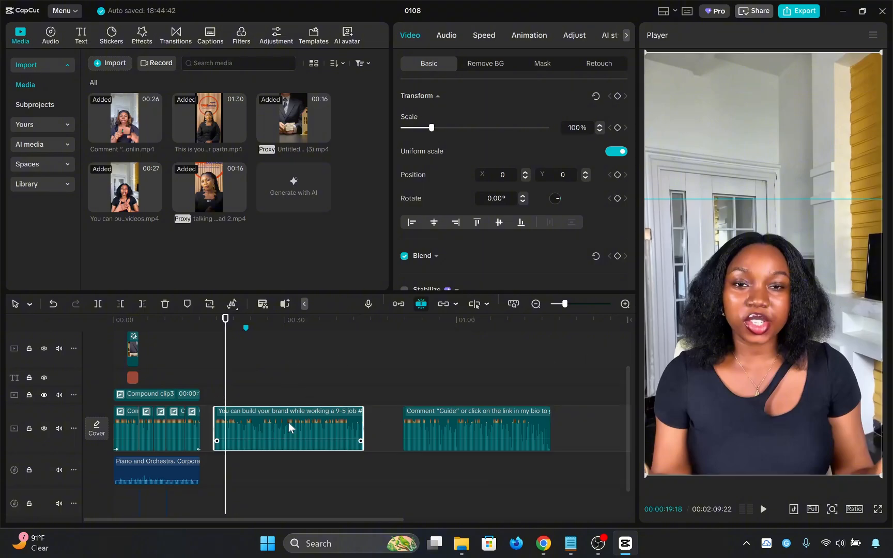
pyautogui.moveTo(430, 129)
pyautogui.mouseDown()
pyautogui.moveTo(487, 138)
pyautogui.moveTo(444, 133)
pyautogui.mouseUp()
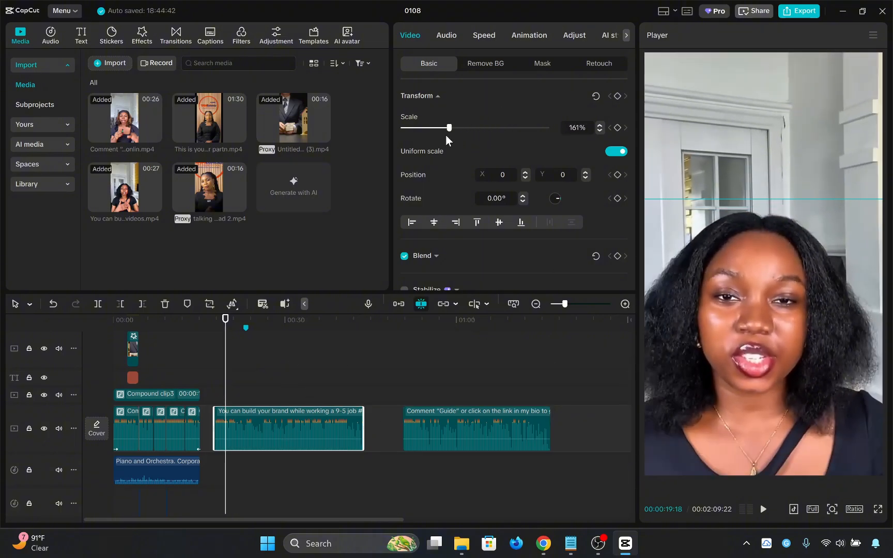
pyautogui.moveTo(791, 387); pyautogui.dragTo(786, 321)
pyautogui.moveTo(443, 127); pyautogui.dragTo(446, 132)
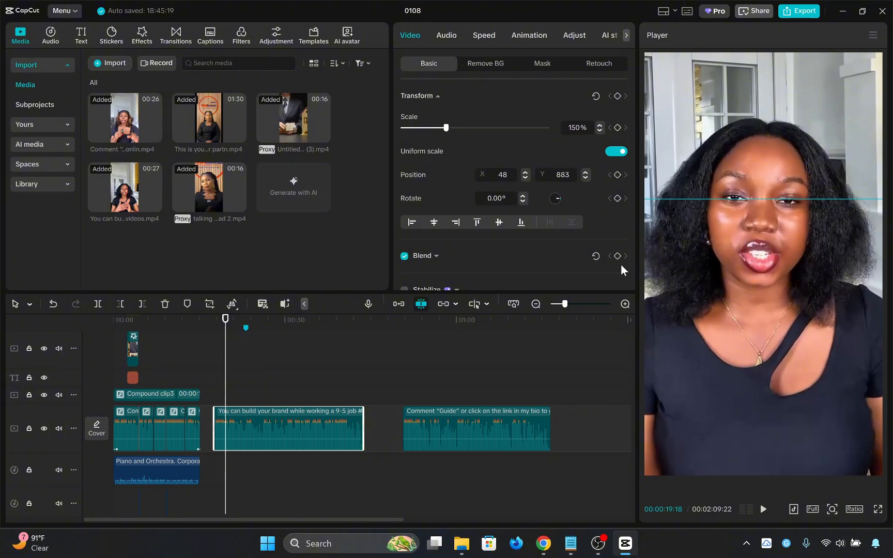
# - Switch to Notepad to review the ENHANCING SOUND editing checklist, and return to the CapCut project
pyautogui.click(570, 543)
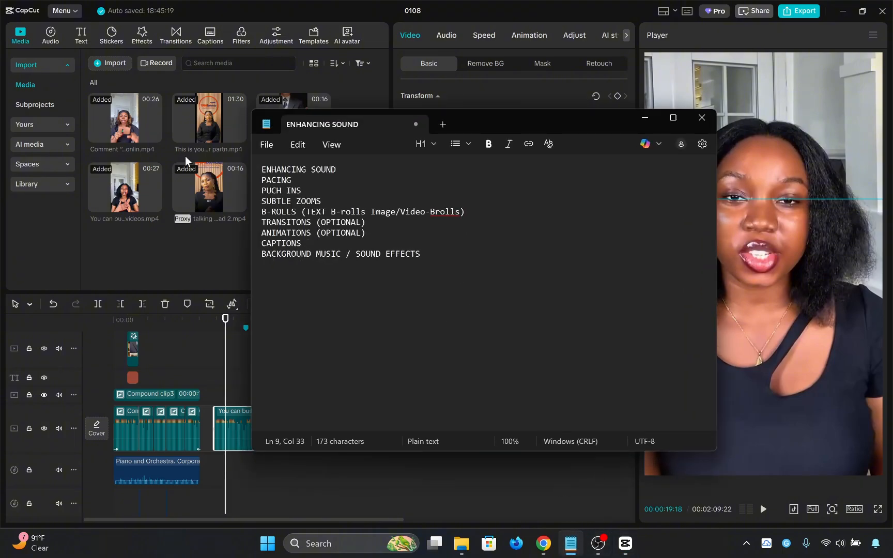
pyautogui.click(641, 121)
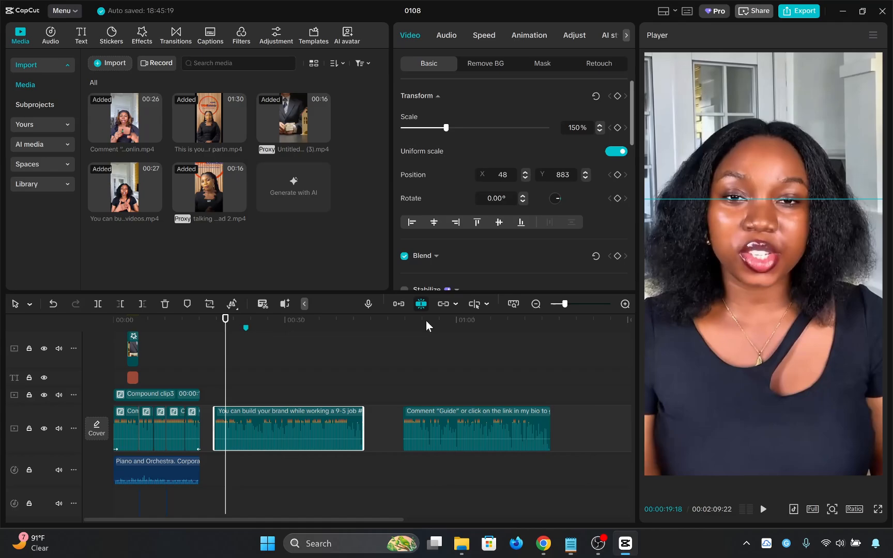
# - Compare the speaker's eye level with the horizontal guide at several points in the "You can build your brand" and "Comment Guide" clips
pyautogui.click(416, 396)
pyautogui.click(433, 399)
pyautogui.click(341, 398)
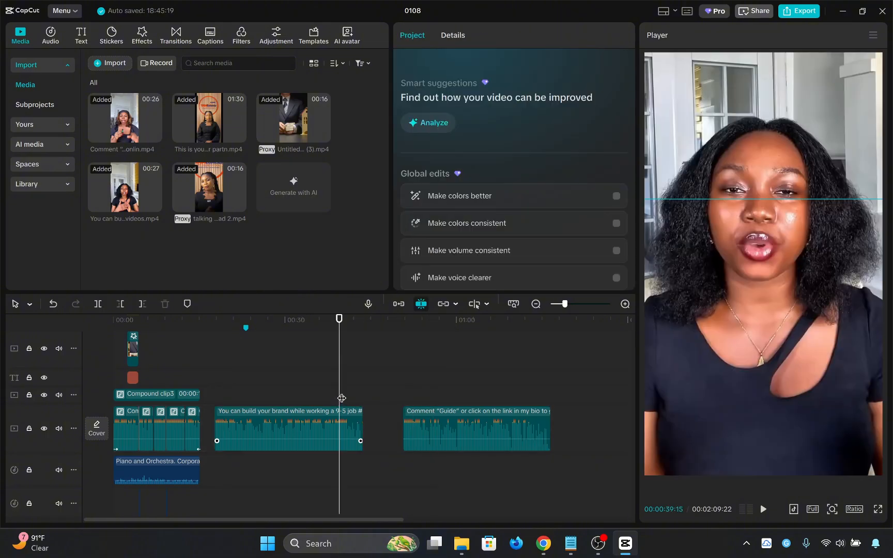
pyautogui.moveTo(324, 365); pyautogui.dragTo(451, 428)
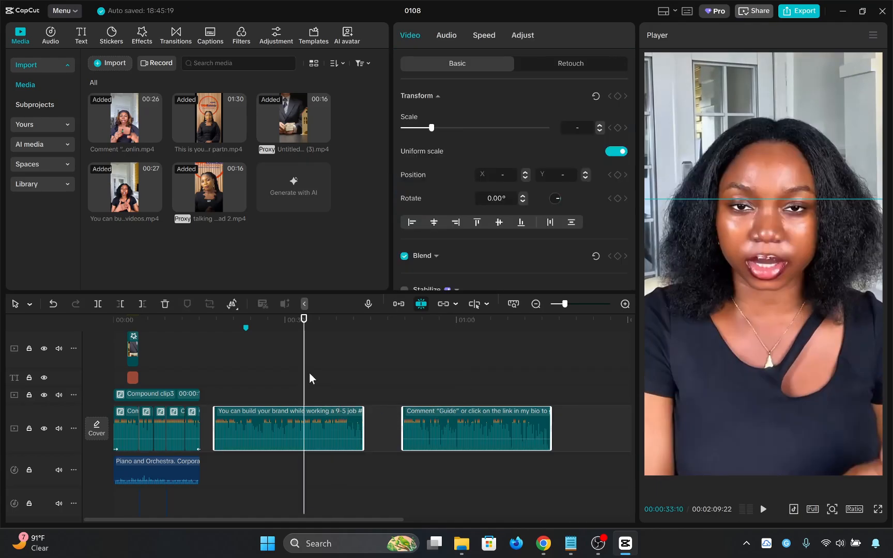
pyautogui.click(273, 356)
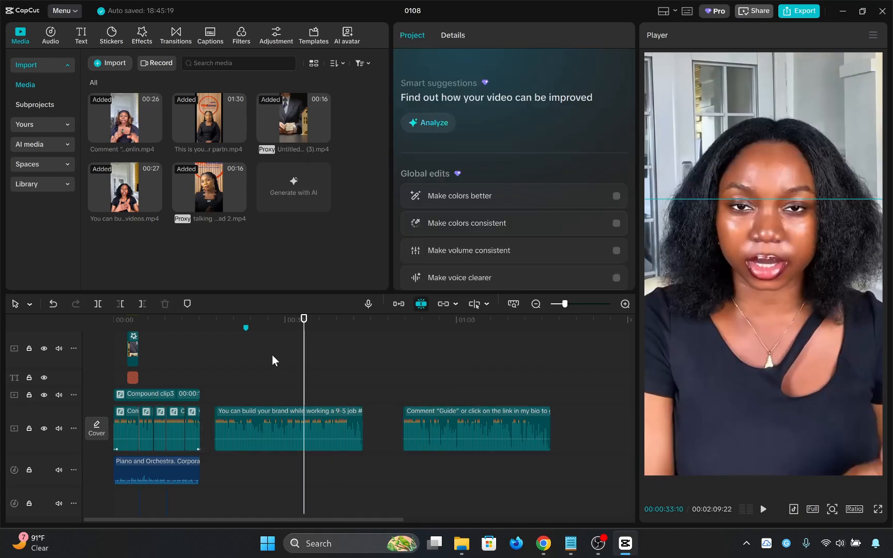
pyautogui.click(408, 396)
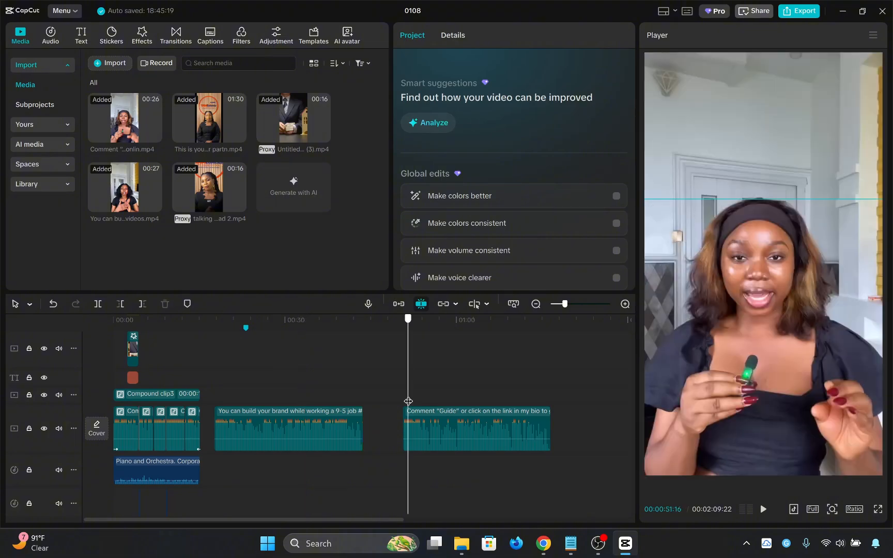
pyautogui.click(428, 403)
# - Select the "You can build your brand" and "Comment Guide" clips together on the main track
pyautogui.click(391, 388)
pyautogui.moveTo(316, 377); pyautogui.dragTo(572, 475)
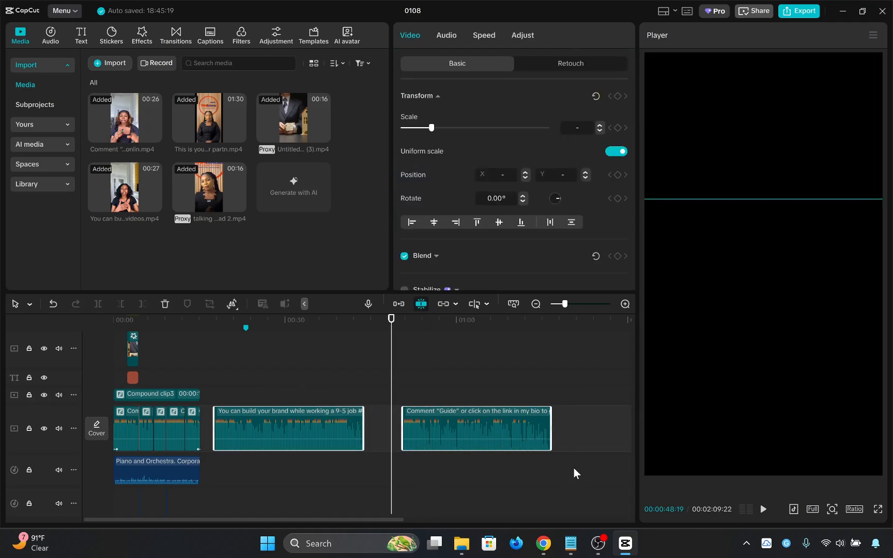